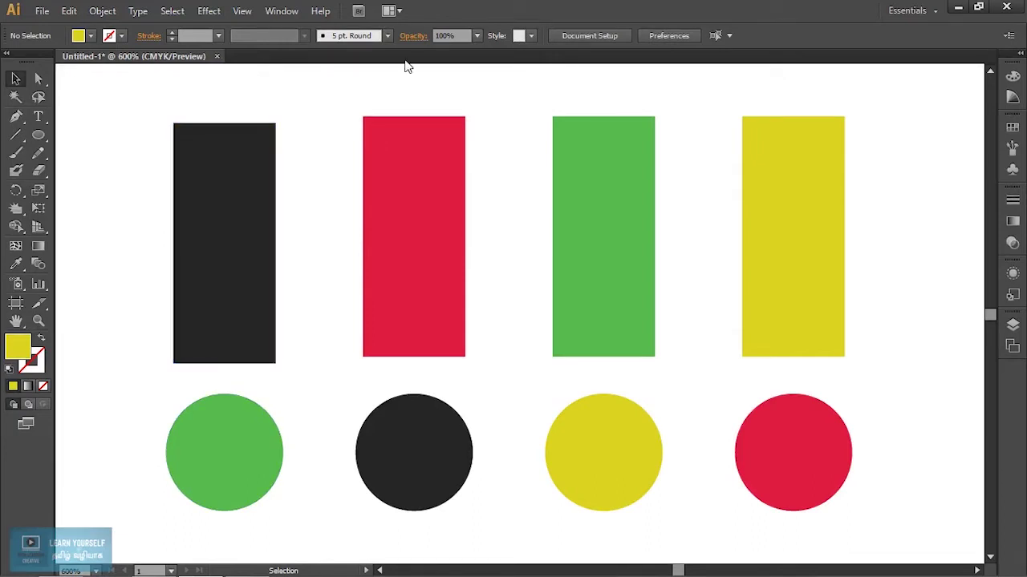
Open the Pathfinder panel after briefly opening Align, and move the green circle onto the black rectangle.
left_click(281, 11)
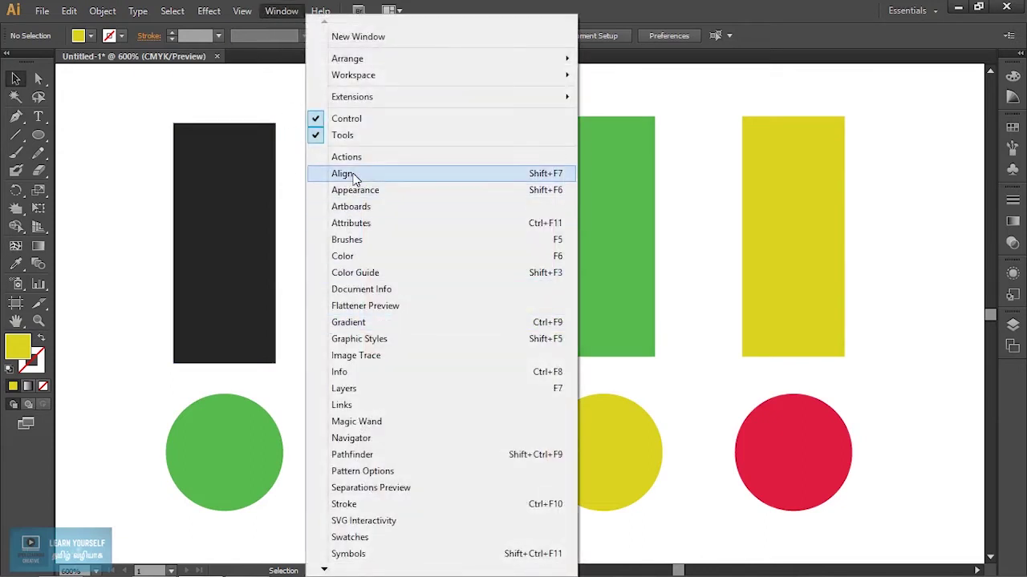
left_click(393, 175)
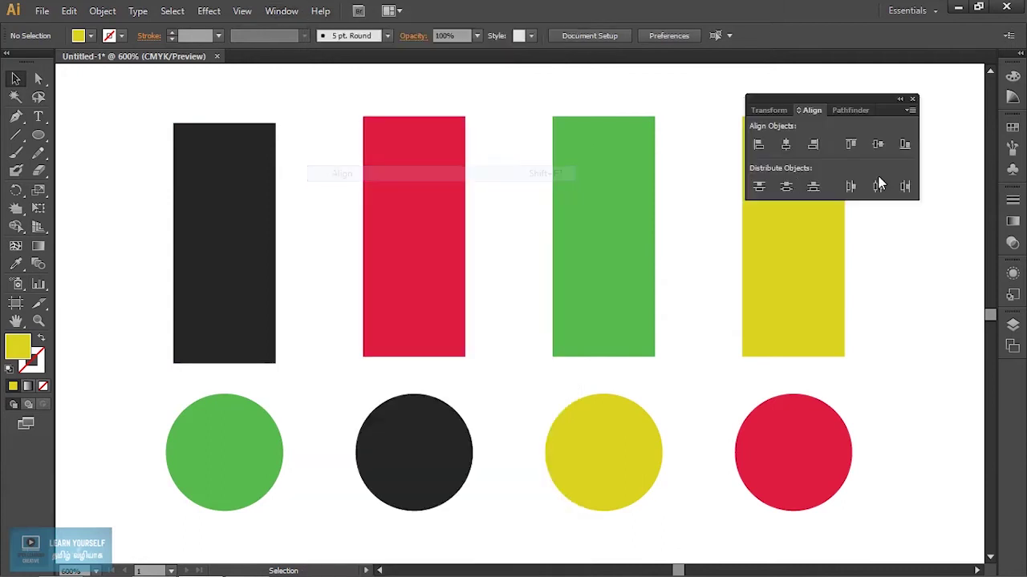
left_click(911, 98)
left_click(282, 10)
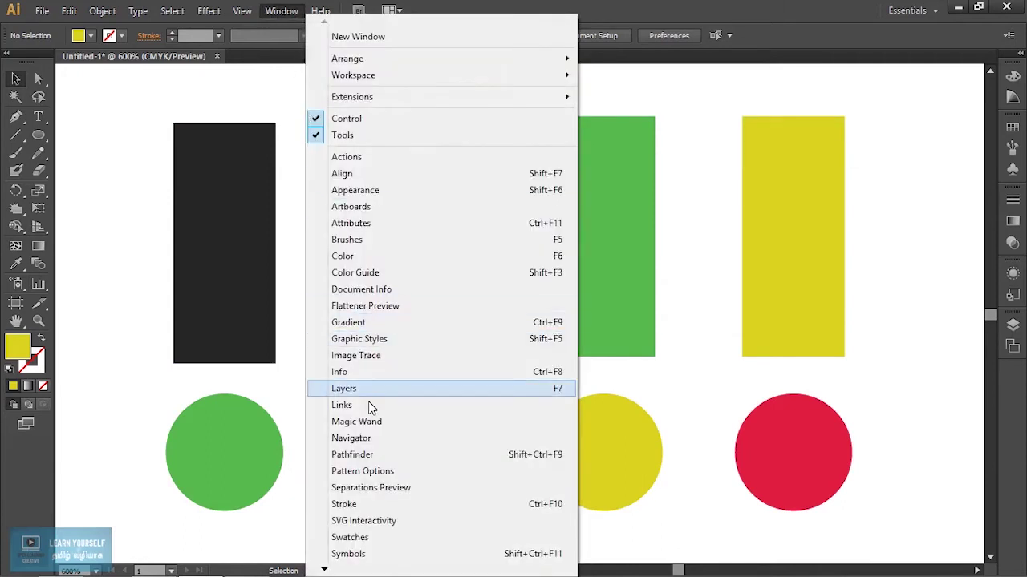
left_click(370, 455)
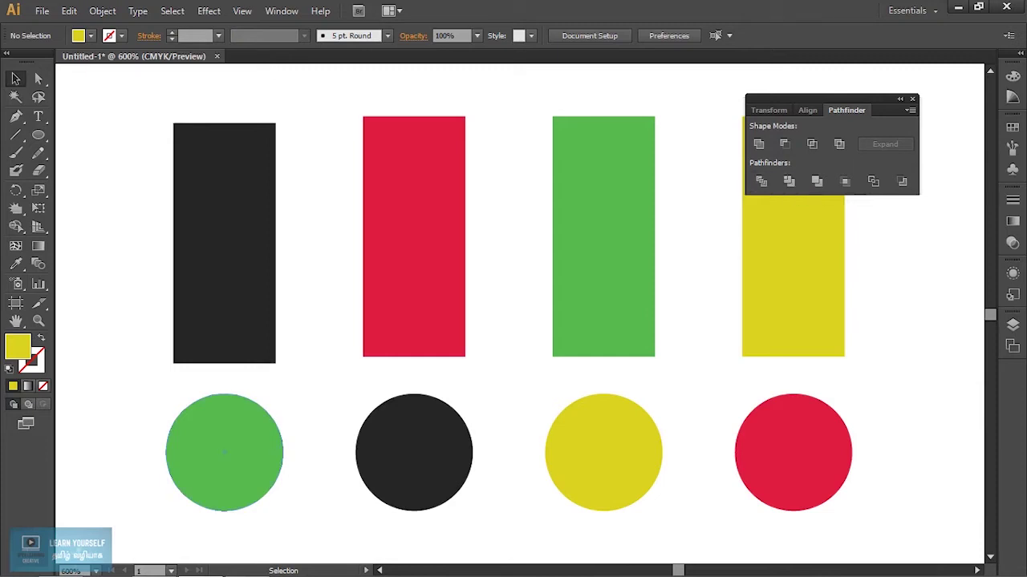
left_click_drag(224, 453, 225, 233)
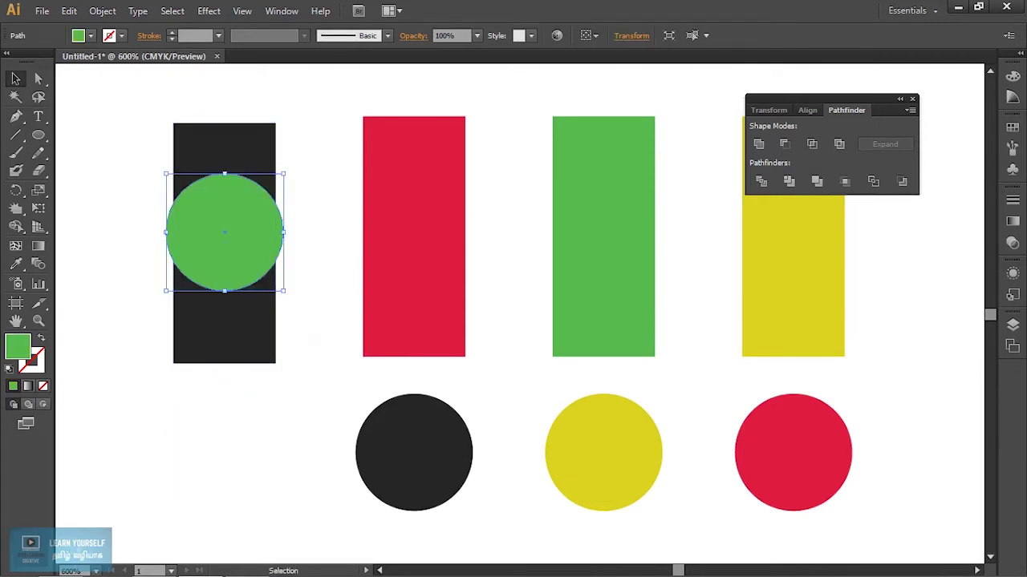
Cut the green circle from the black rectangle with Minus Front, then place the black circle on the red rectangle.
left_click(225, 329, "shift")
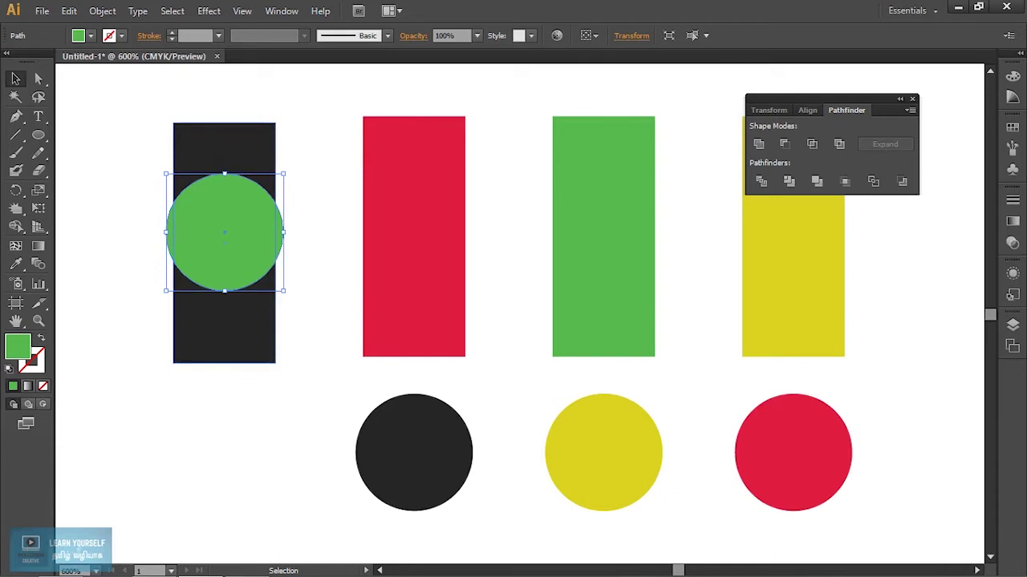
left_click_drag(101, 241, 245, 409)
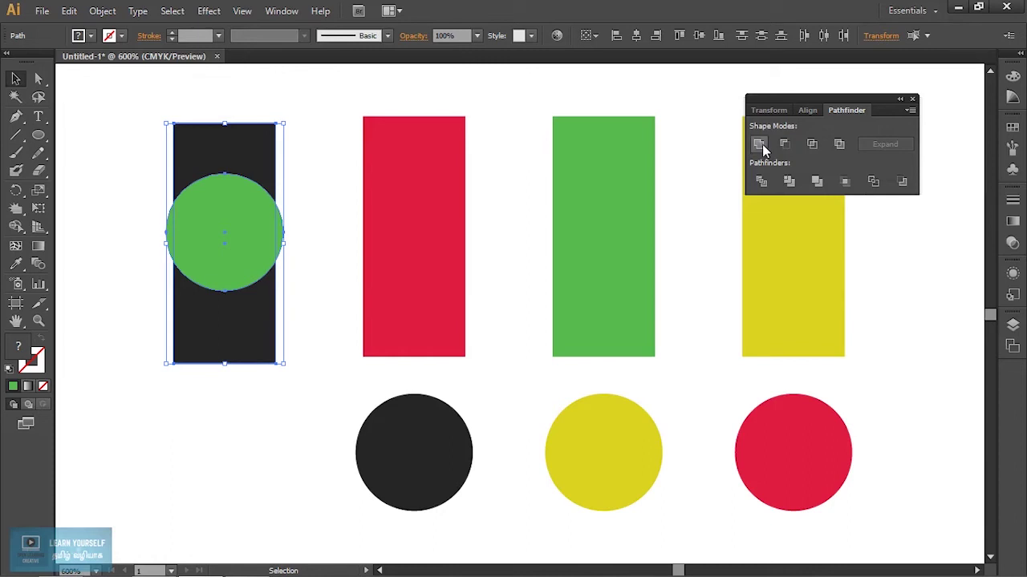
left_click(759, 145)
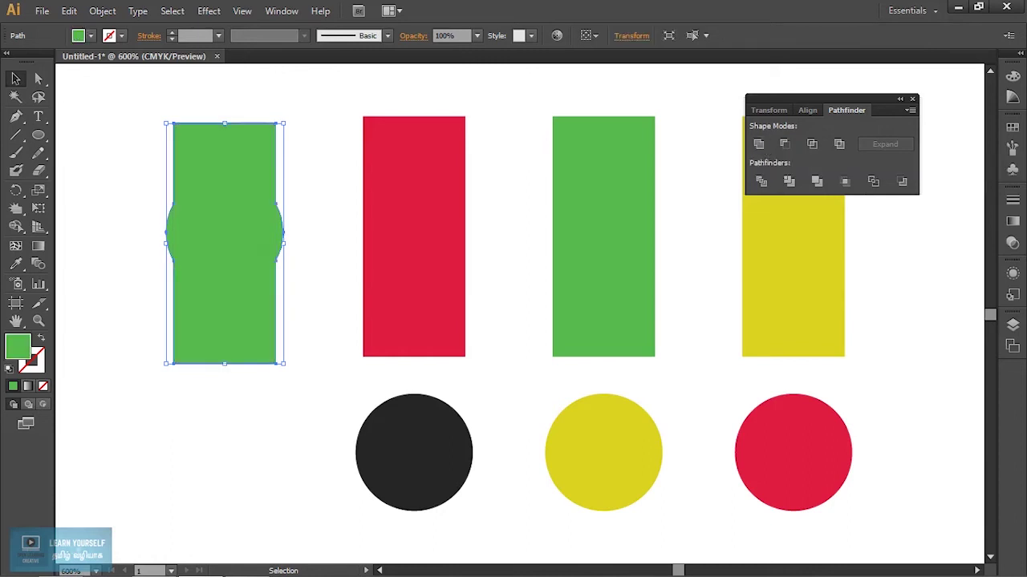
key("ctrl+z")
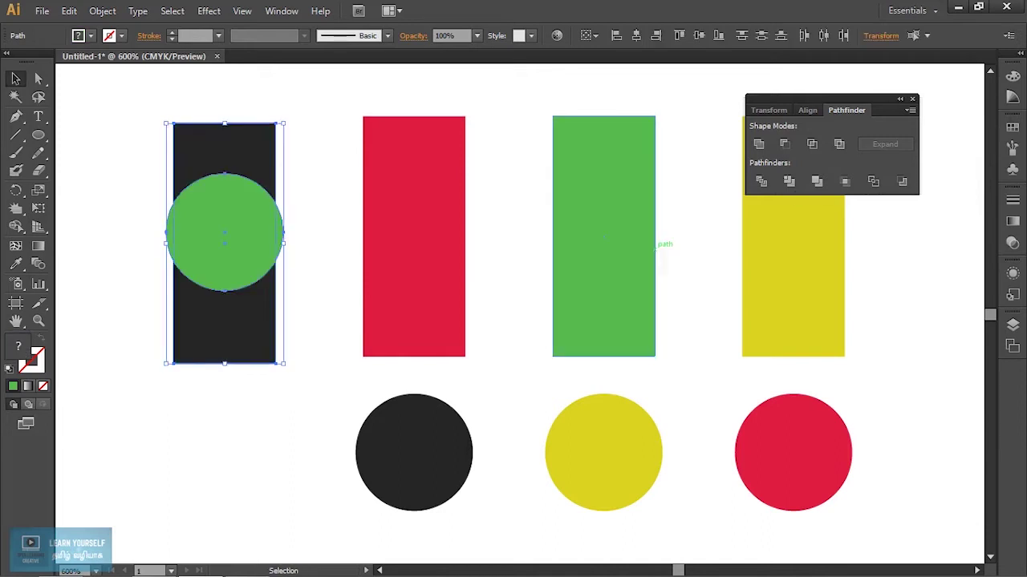
left_click(784, 144)
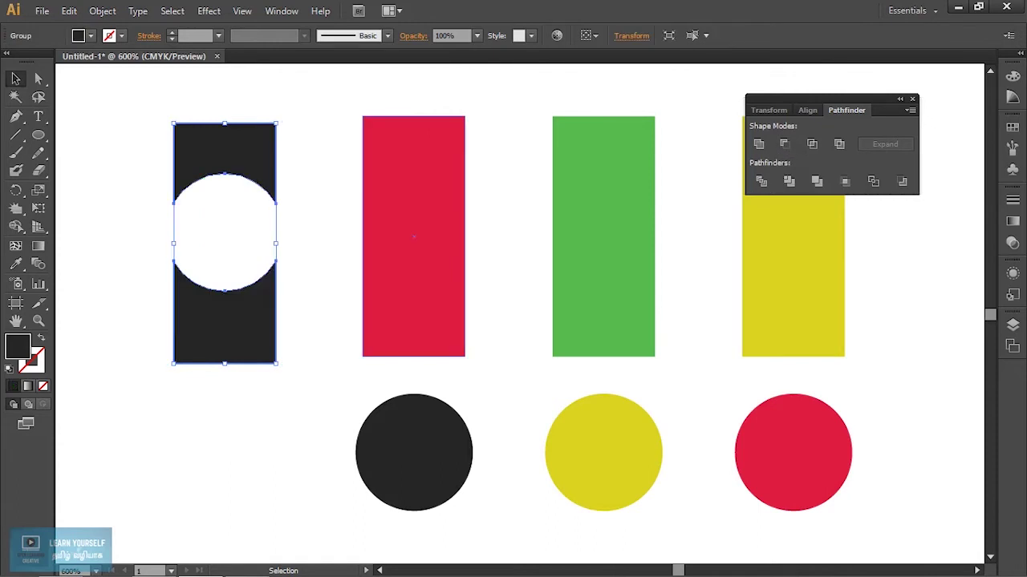
key("ctrl+shift+a")
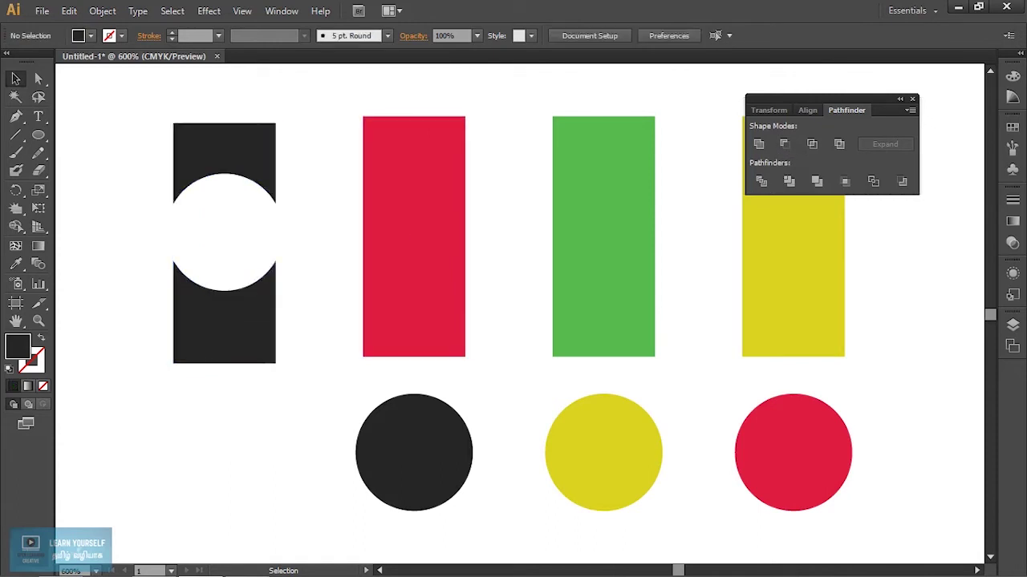
left_click_drag(414, 452, 407, 215)
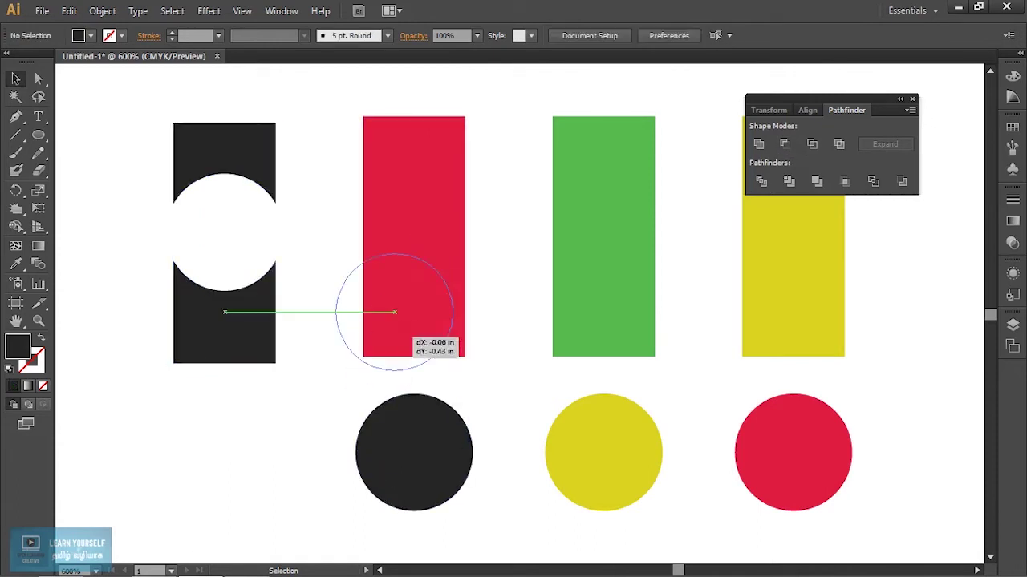
Intersect the centred black circle with the red rectangle, then move the yellow circle onto the green rectangle.
mouse_move(407, 215)
left_mouse_down()
mouse_move(414, 228)
mouse_move(331, 323)
left_mouse_up()
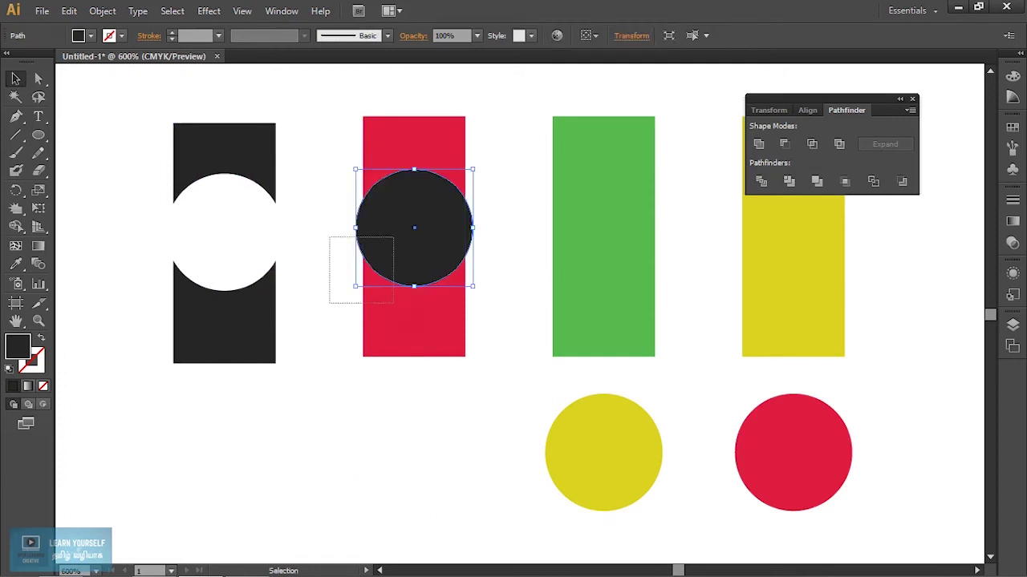
left_click(809, 149)
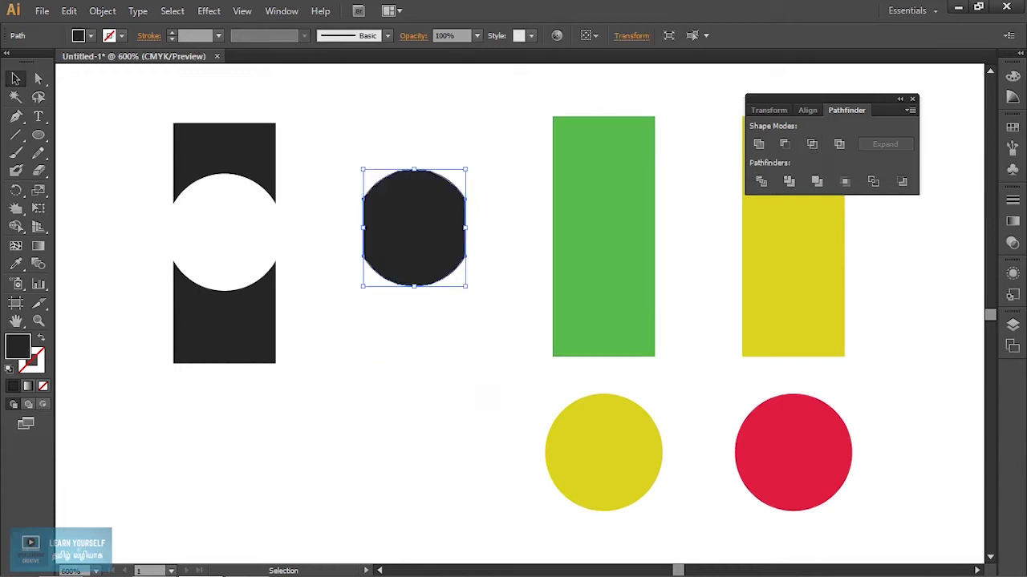
key("ctrl+shift+a")
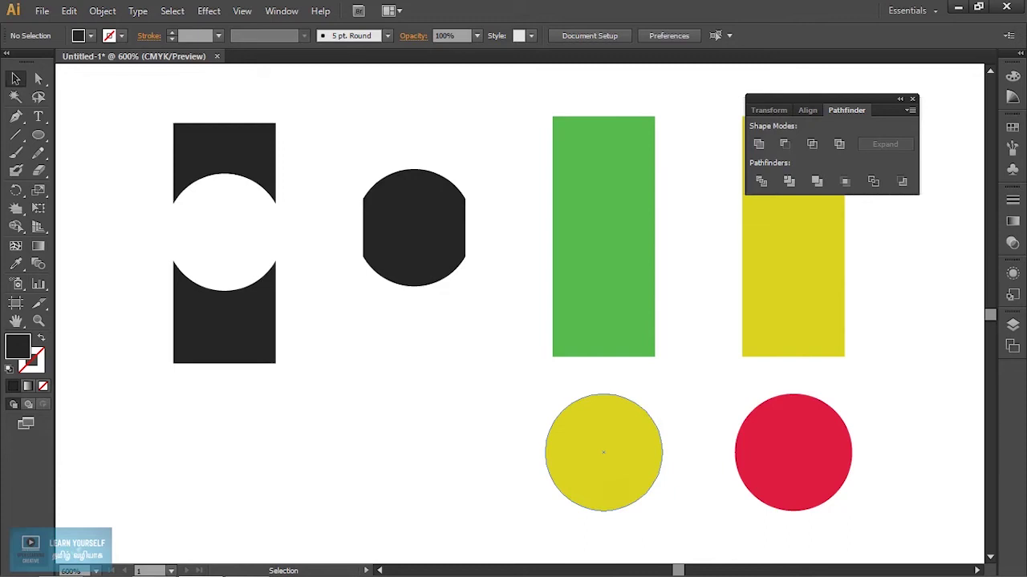
left_click_drag(603, 452, 604, 227)
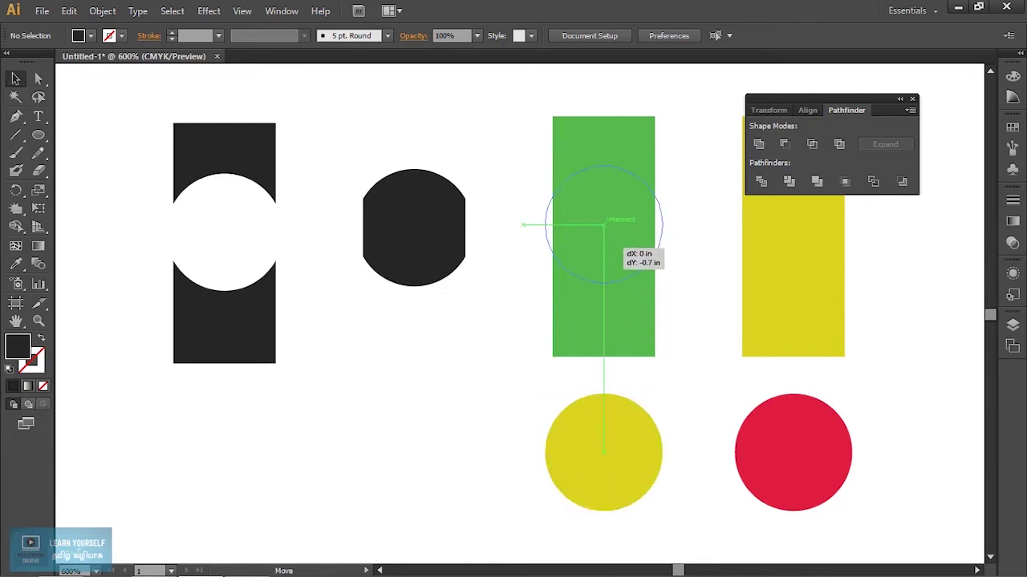
Apply Exclude to the green rectangle and yellow circle, then undo back to the whole black circle.
left_click_drag(519, 273, 565, 214)
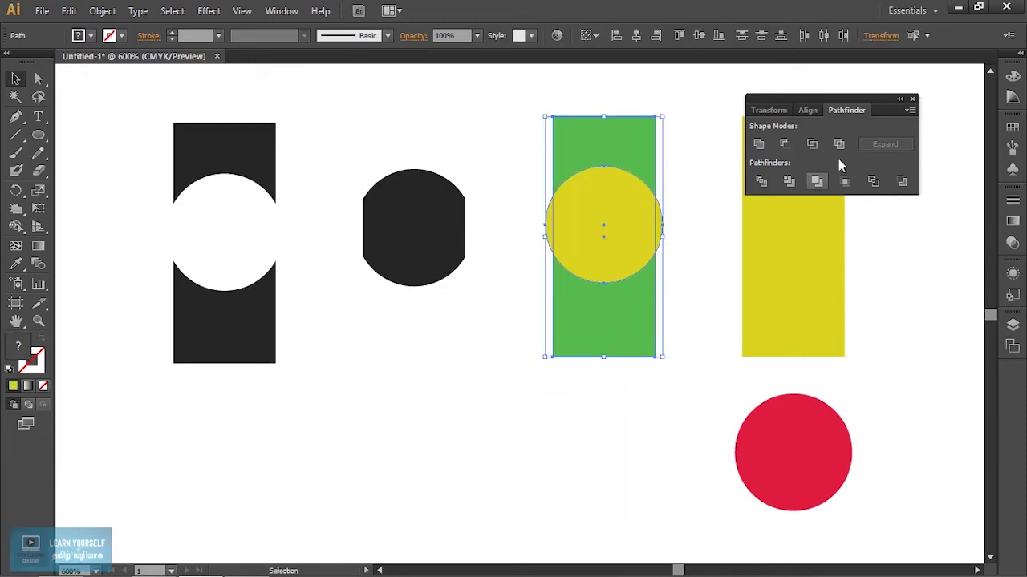
left_click(839, 143)
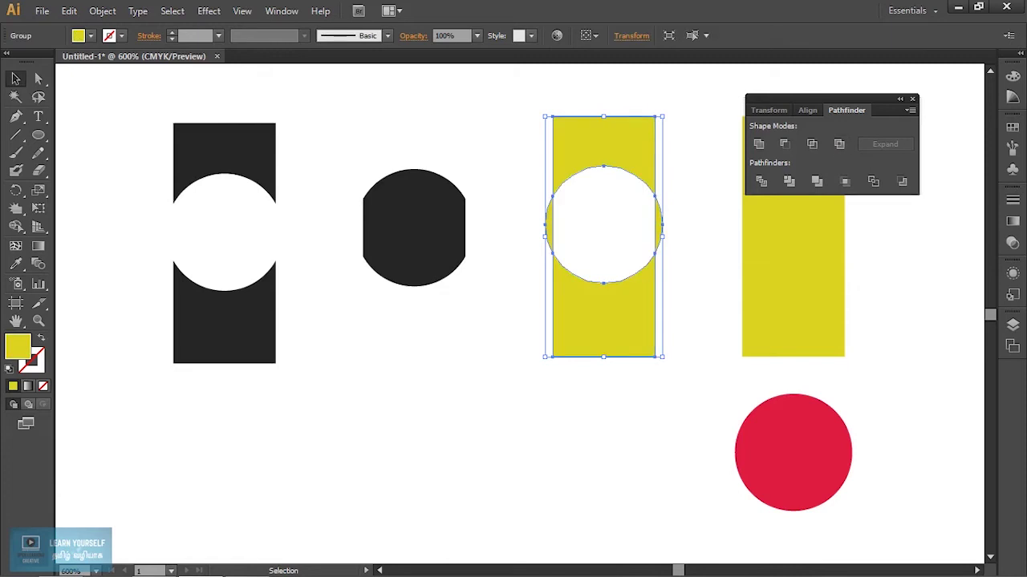
key("ctrl+z")
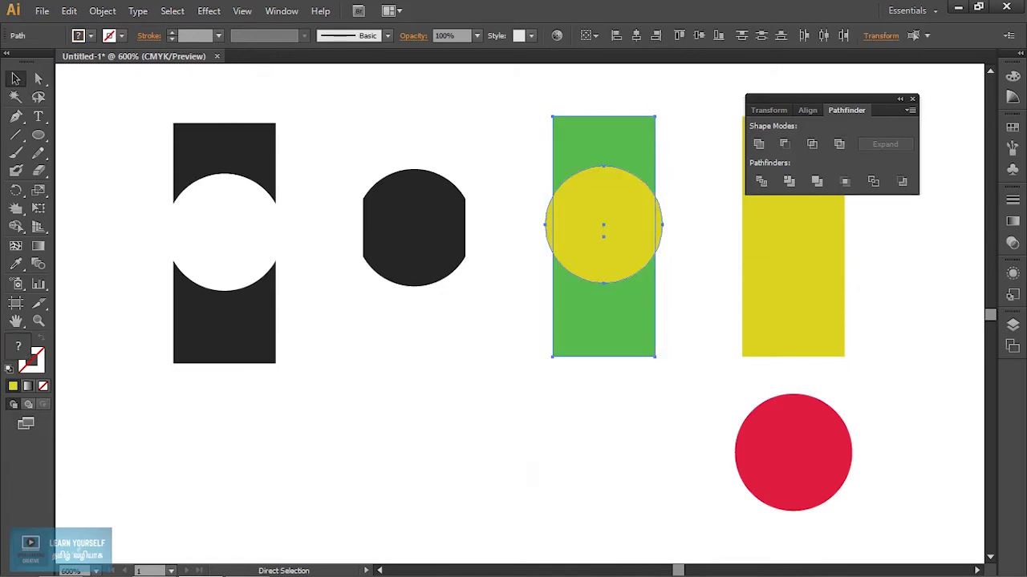
key("ctrl+z")
key("ctrl+z")
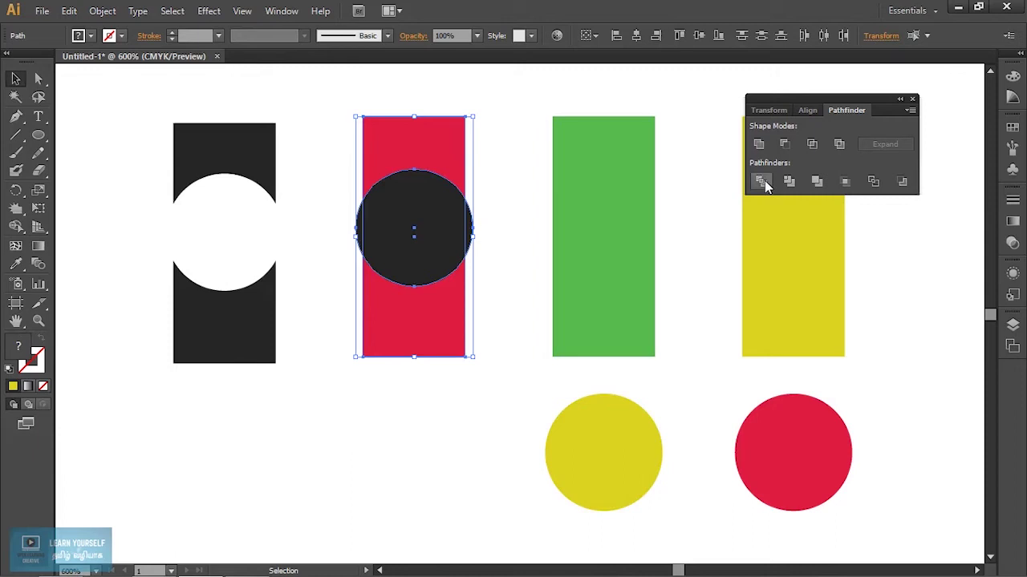
Divide the red rectangle and black circle, undo it, and return the black circle to the bottom row.
key("ctrl+shift+a")
left_click_drag(349, 199, 473, 321)
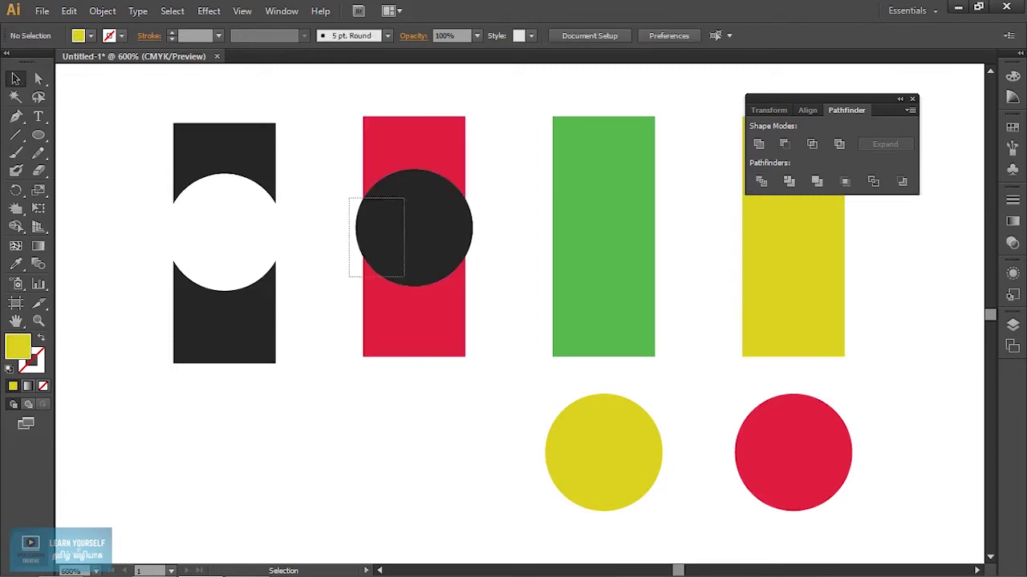
left_click(761, 181)
key("ctrl+shift+a")
key("ctrl+z")
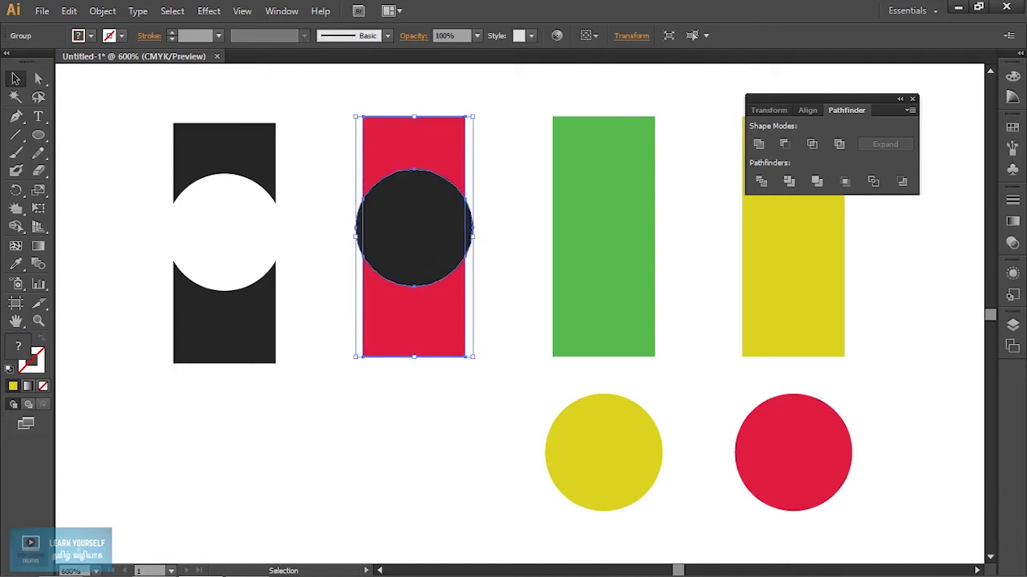
mouse_move(413, 240)
left_mouse_down()
mouse_move(393, 331)
mouse_move(414, 232)
mouse_move(414, 308)
mouse_move(435, 254)
mouse_move(420, 308)
mouse_move(414, 228)
mouse_move(396, 328)
mouse_move(415, 237)
left_mouse_up()
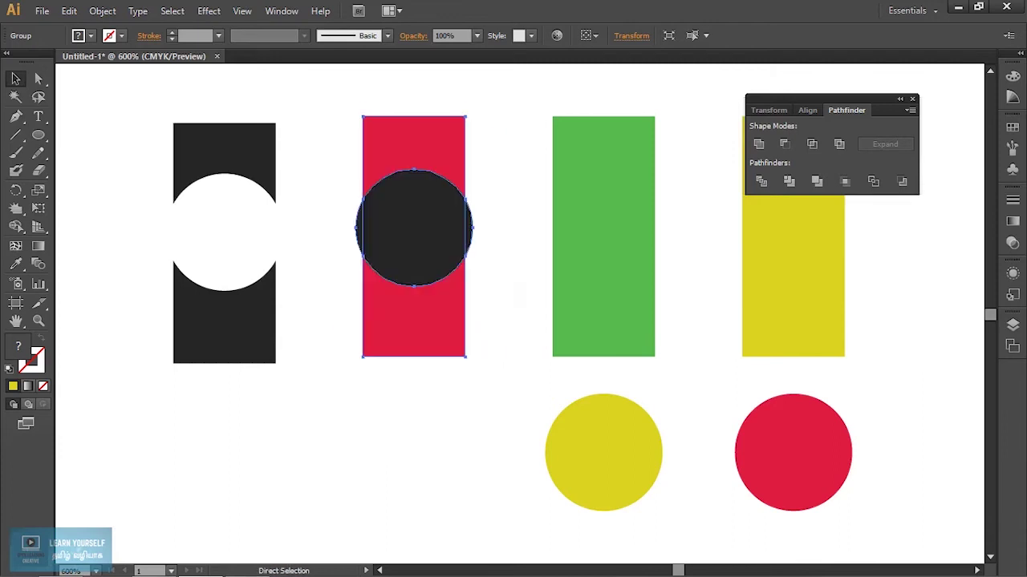
left_click_drag(414, 229, 414, 453)
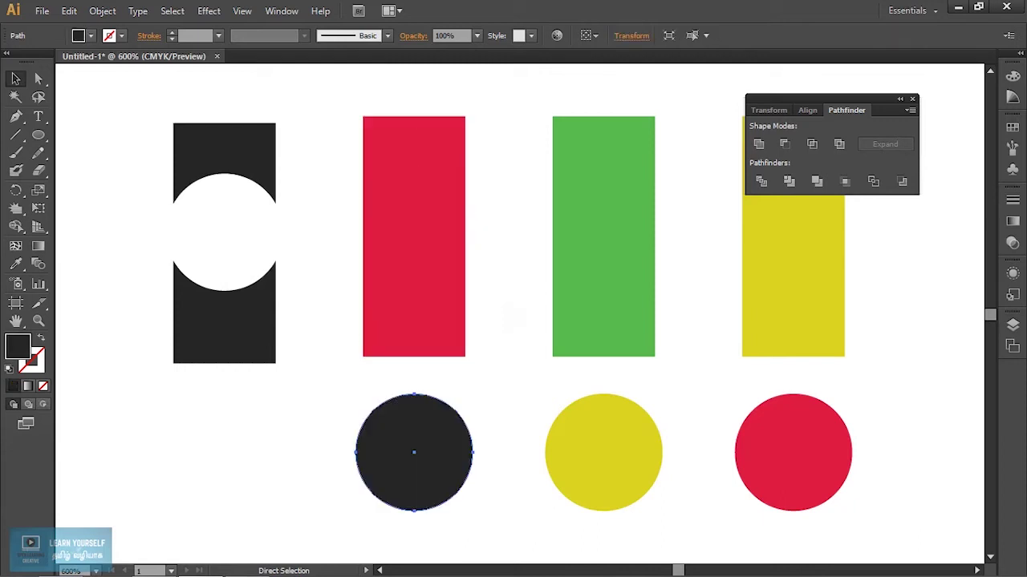
Place the black circle on the red rectangle and try Trim, undoing and redoing it.
mouse_move(412, 451)
left_mouse_down()
mouse_move(432, 226)
mouse_move(415, 231)
left_mouse_up()
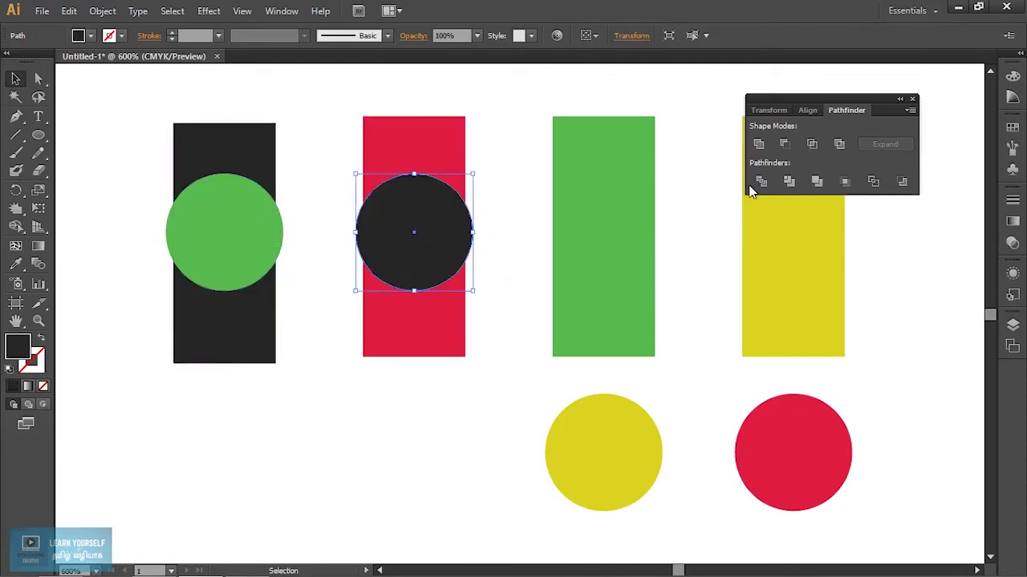
left_click(790, 182)
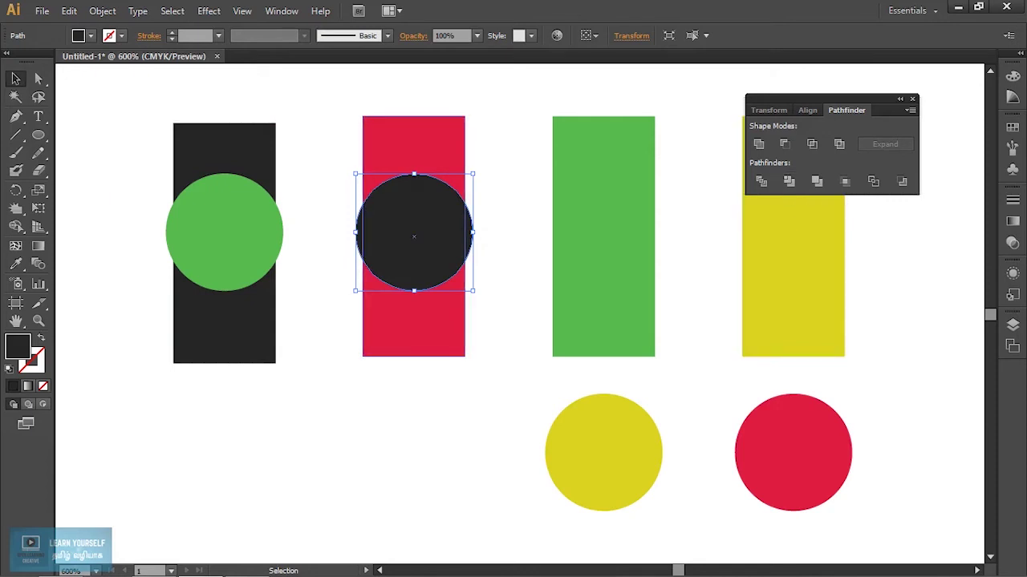
key("ctrl+z")
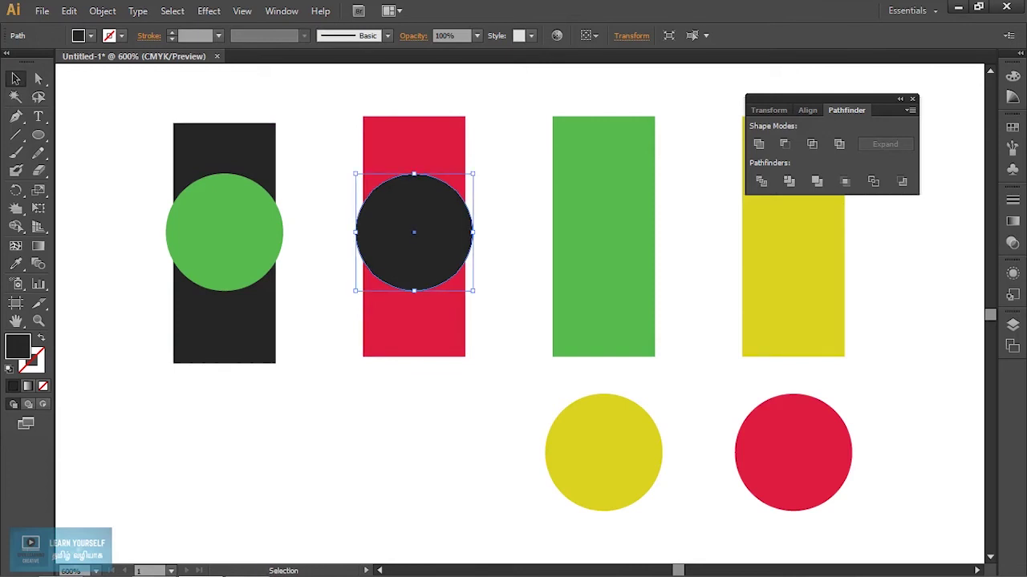
key("ctrl+shift+z")
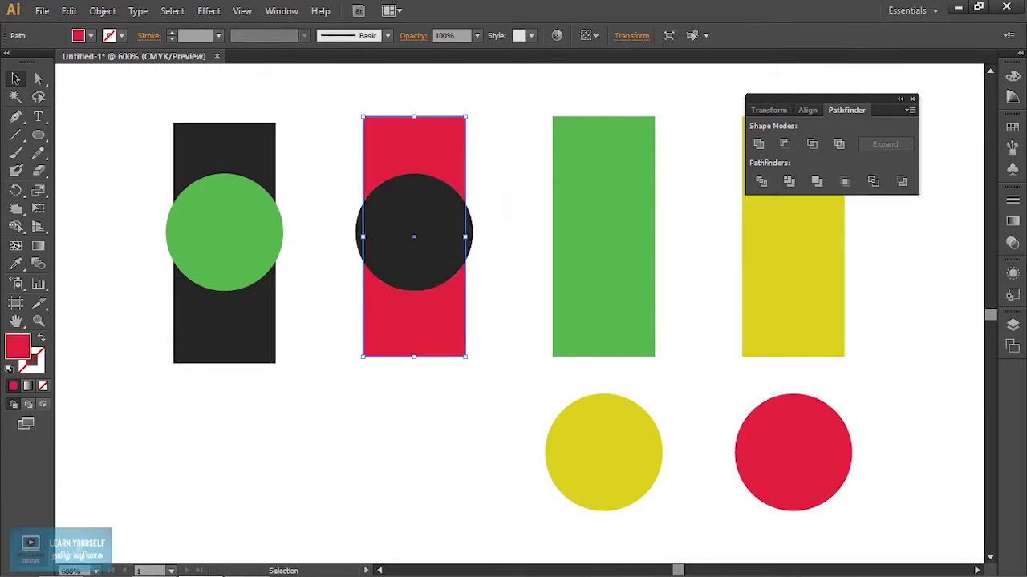
key("a")
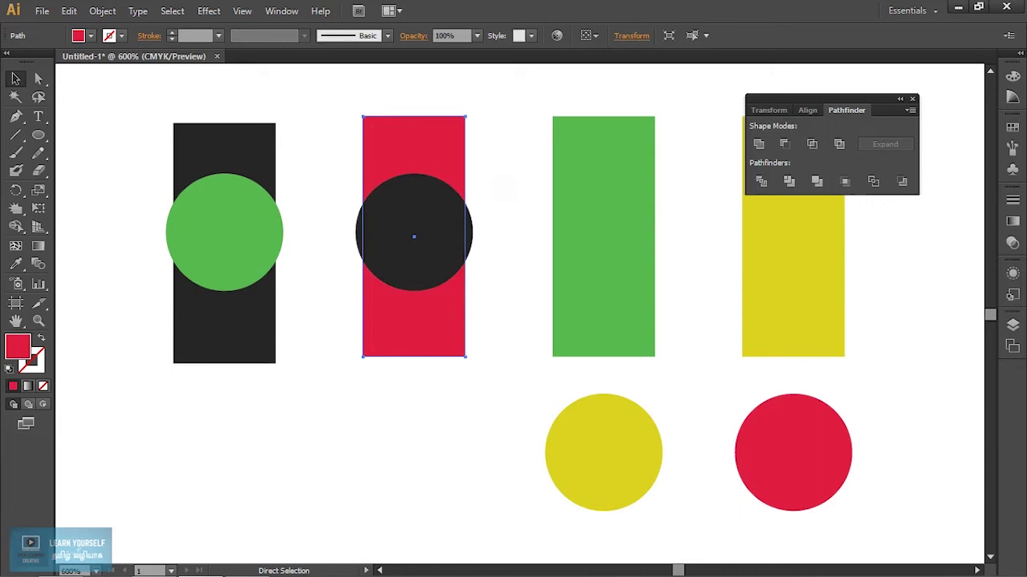
key("ctrl+z")
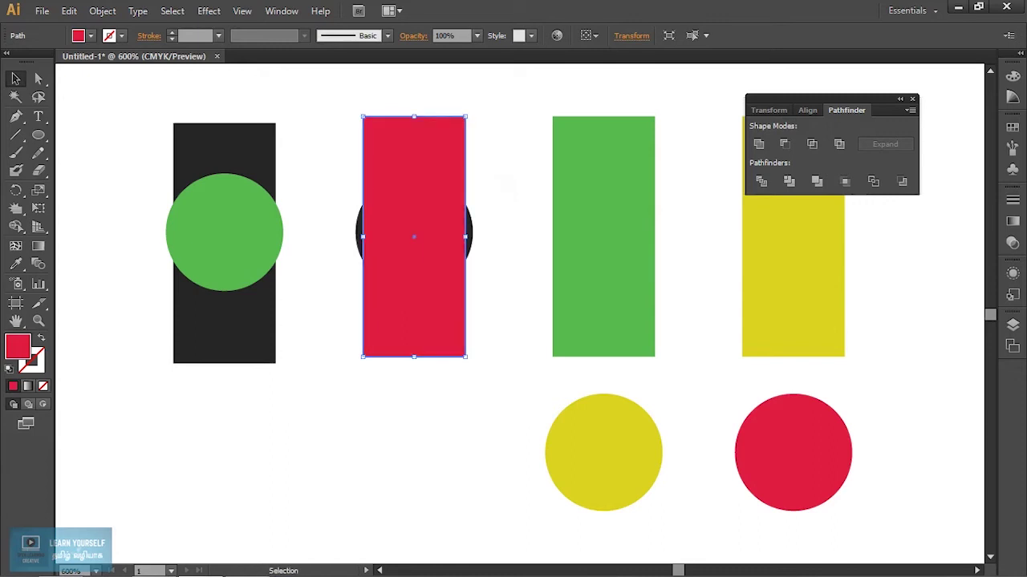
Trim the red rectangle and black circle into one group, nudge it left, and raise the yellow circle.
left_click_drag(339, 165, 417, 252)
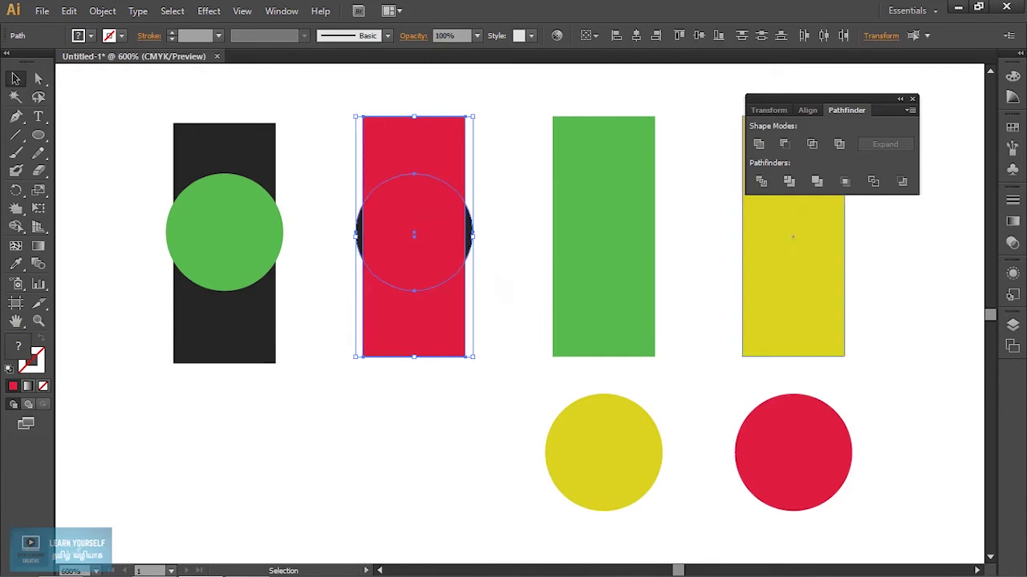
left_click(789, 181)
key("ctrl+shift+a")
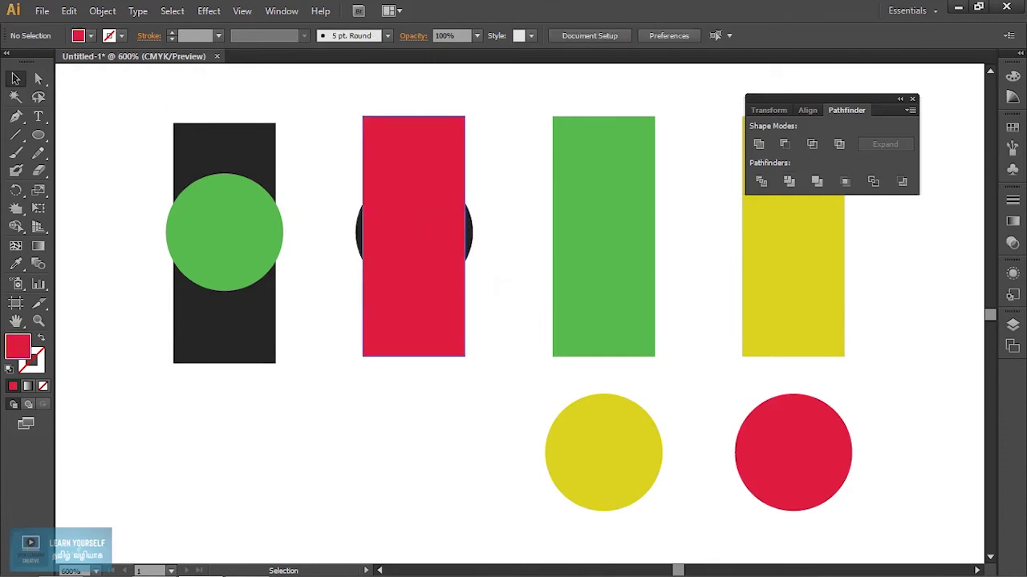
left_click_drag(470, 231, 484, 238)
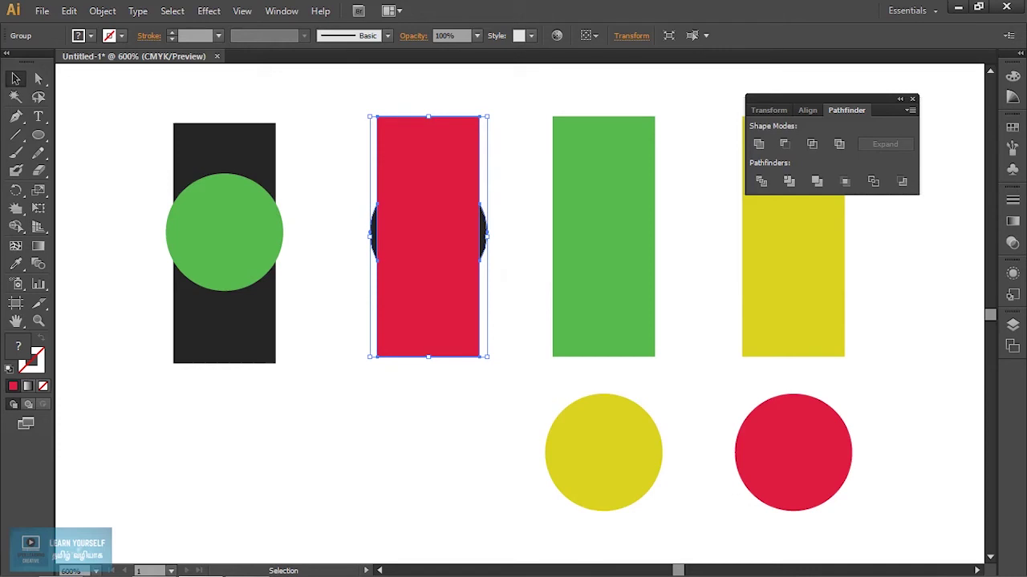
left_click_drag(439, 236, 408, 236)
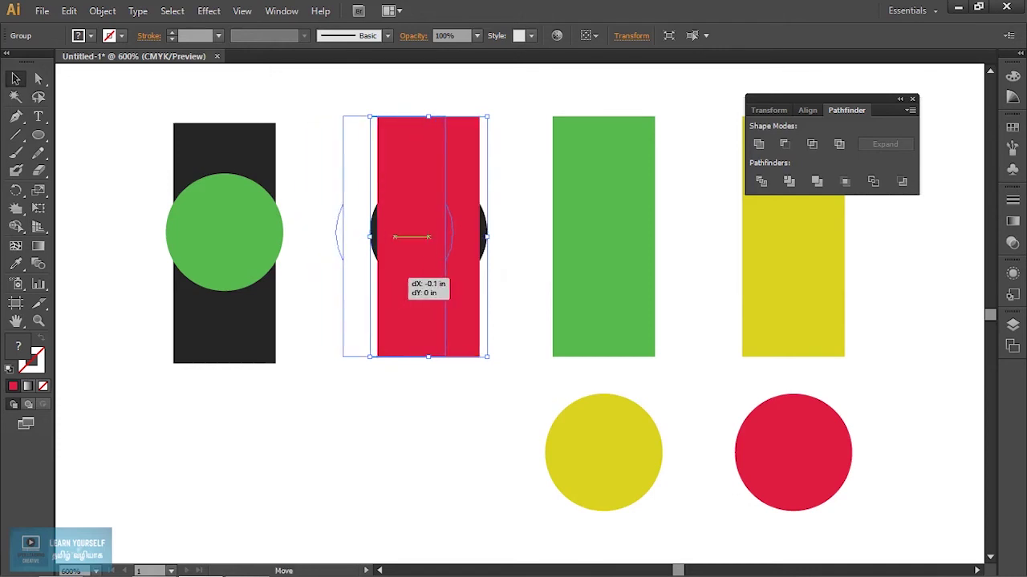
key("ctrl+shift+a")
left_click_drag(603, 453, 603, 233)
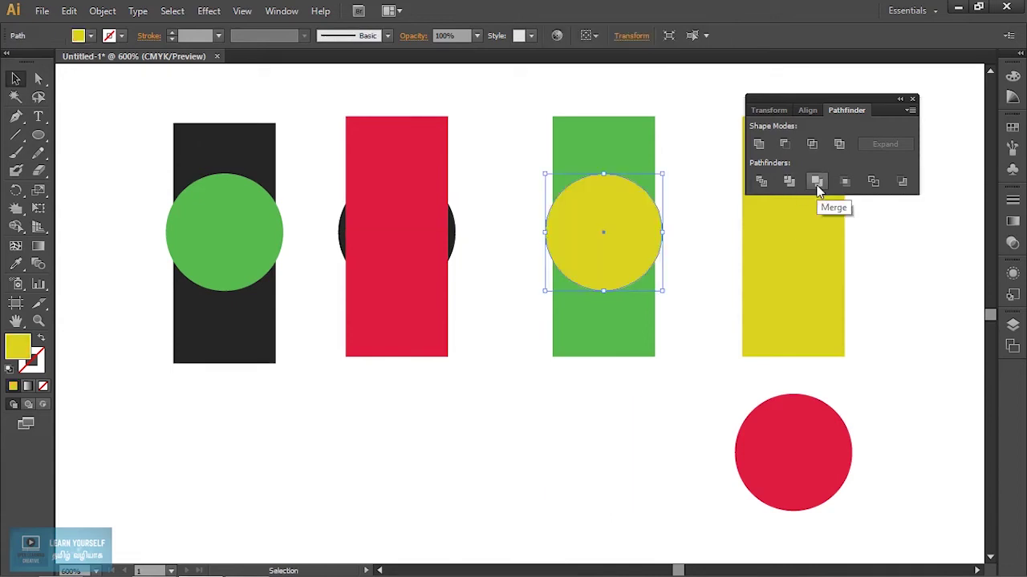
Centre the yellow circle on the green rectangle and Merge the two shapes into one group.
key("ctrl+shift+a")
mouse_move(603, 233)
left_mouse_down()
mouse_move(603, 341)
mouse_move(603, 237)
left_mouse_up()
left_click_drag(706, 311, 529, 223)
left_click(817, 181)
key("ctrl+shift+a")
mouse_move(633, 245)
left_mouse_down()
mouse_move(633, 309)
mouse_move(641, 251)
left_mouse_up()
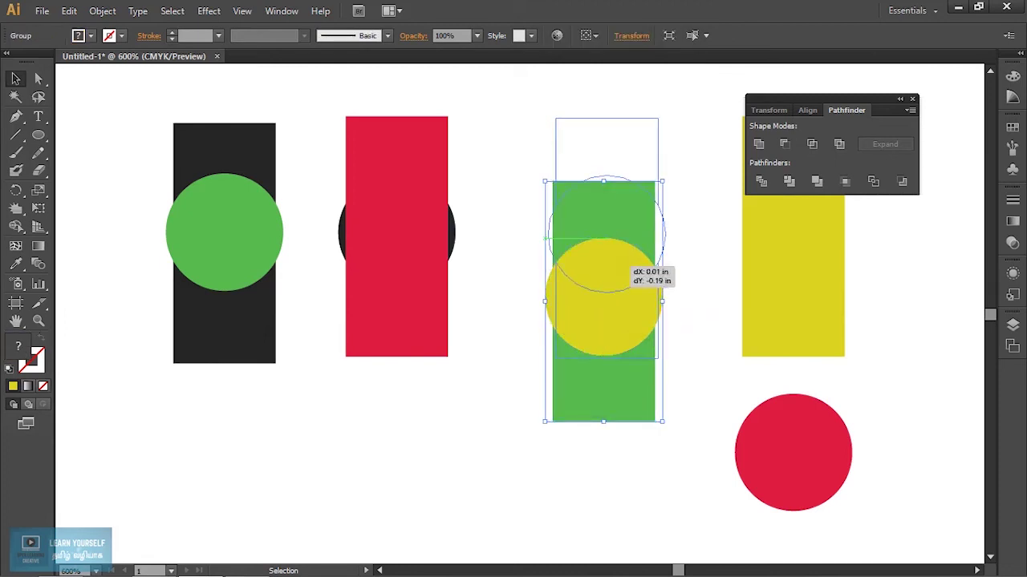
Select the merged green-and-yellow group, zoom in to inspect it, then zoom back out.
key("ctrl+shift+a")
left_click(612, 241)
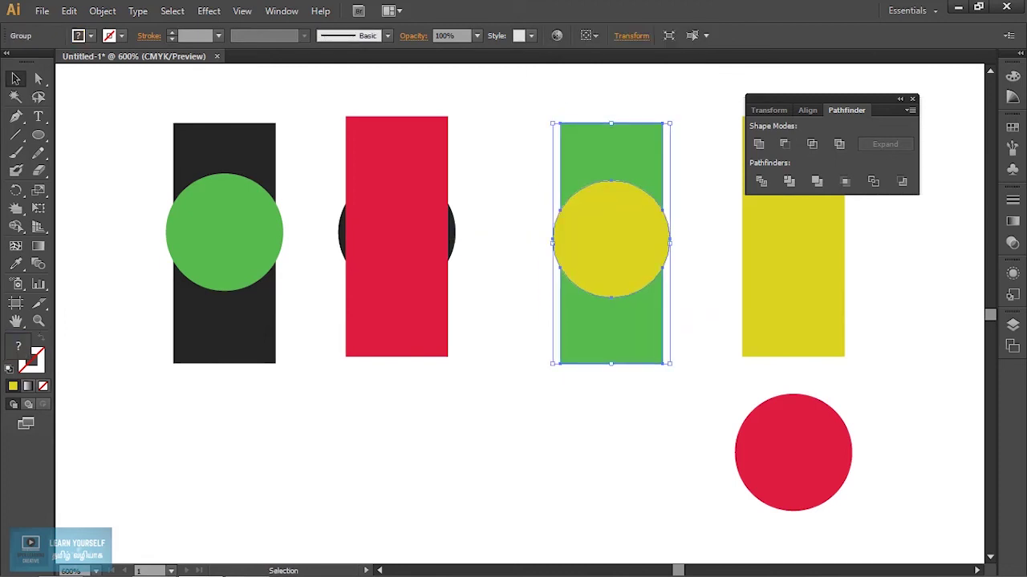
key("ctrl+plus")
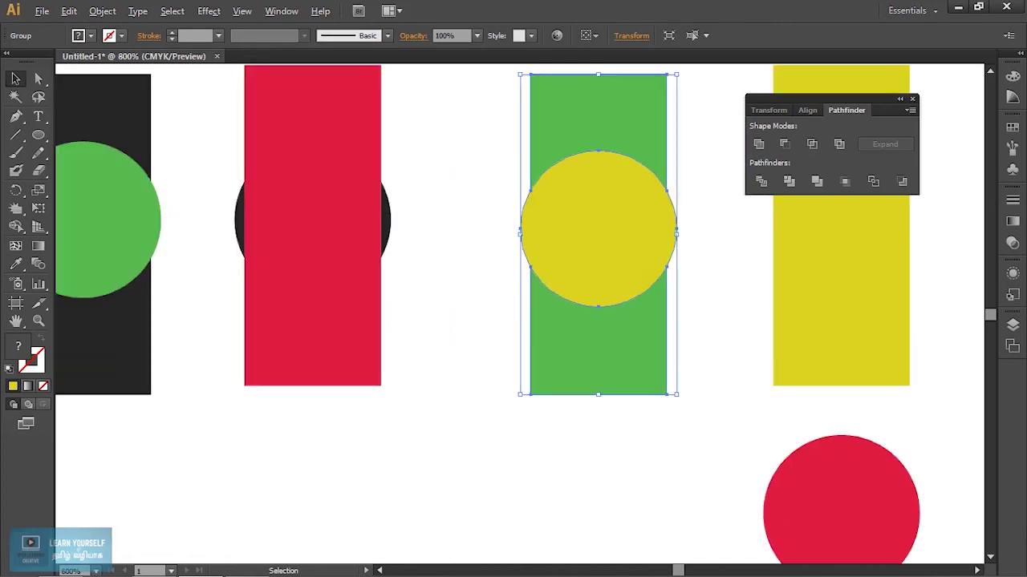
key("ctrl+plus")
key("ctrl+plus")
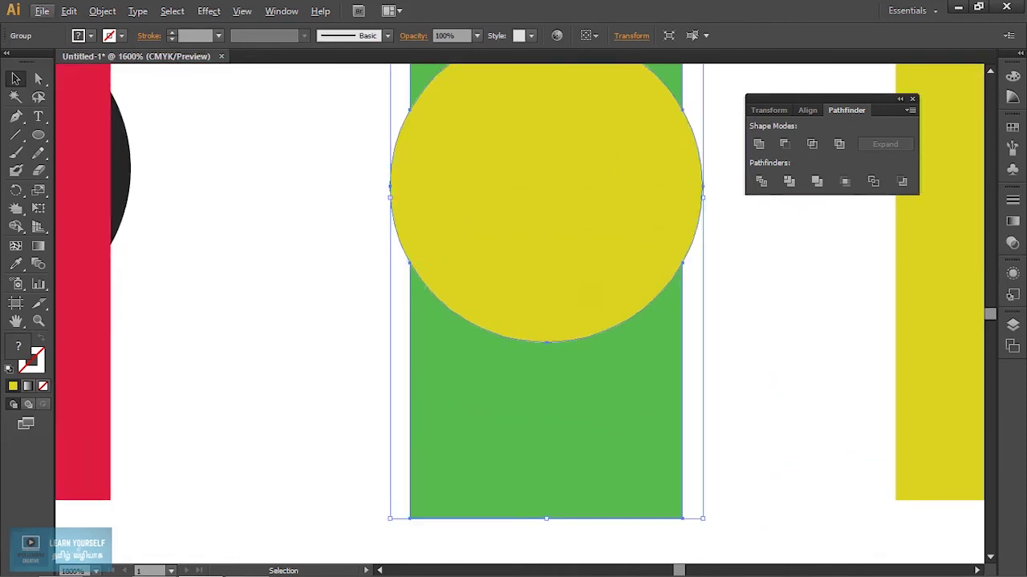
key("ctrl+minus")
key("ctrl+minus")
key("ctrl+minus")
key("a")
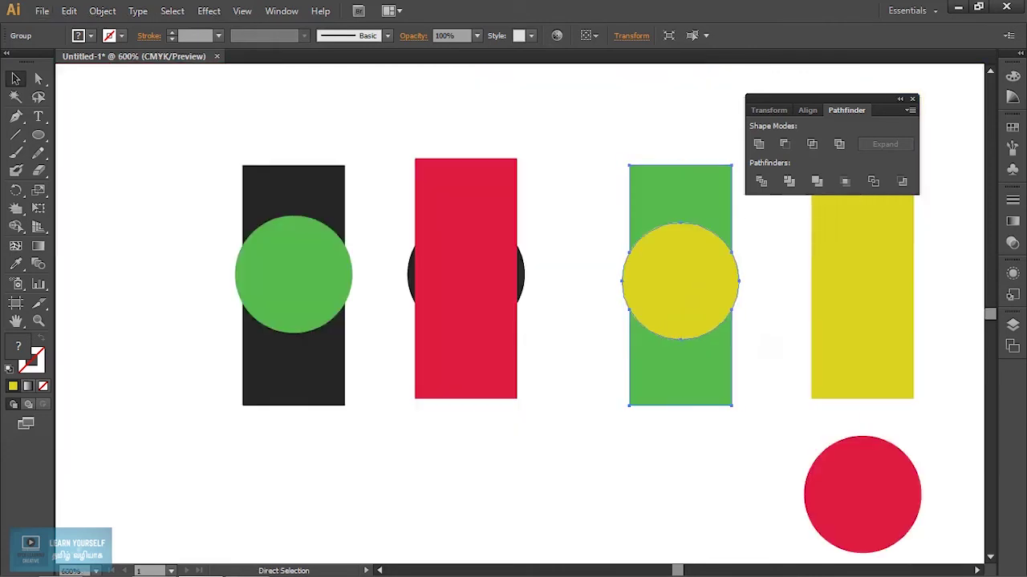
Try Crop on the green-and-yellow group, undo it, and apply Outline instead.
key("v")
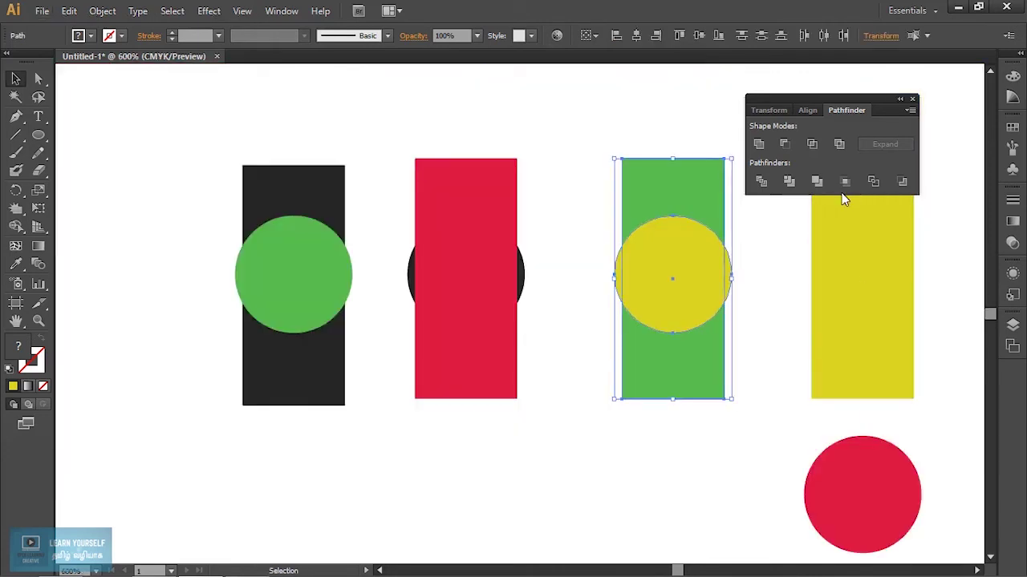
left_click(845, 183)
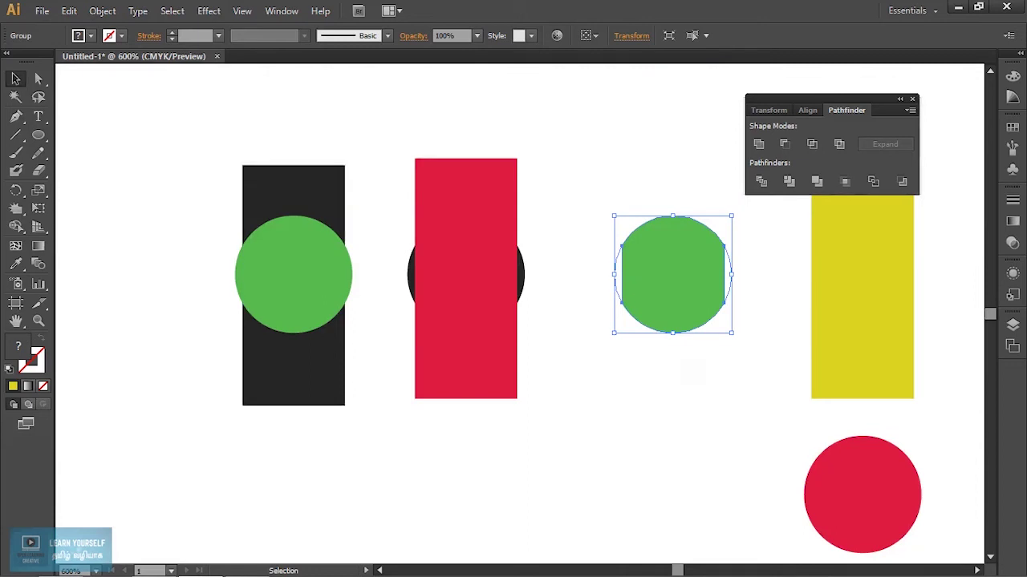
key("ctrl+z")
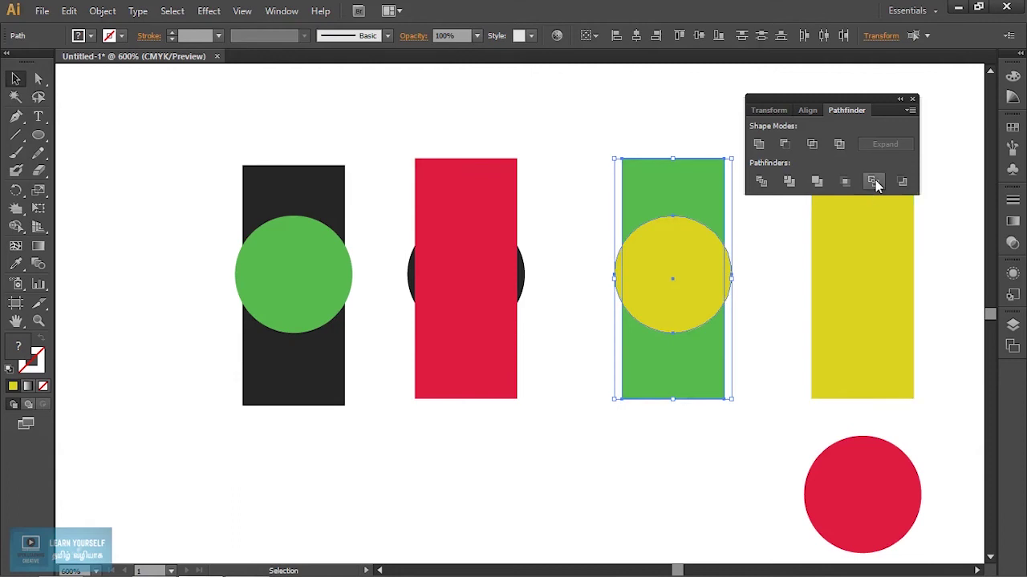
left_click(874, 182)
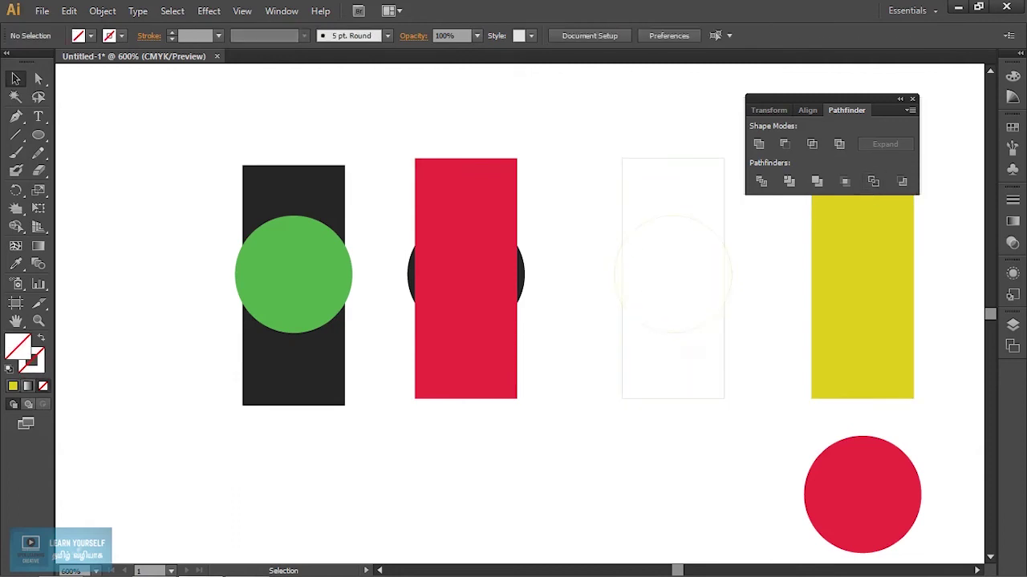
key("ctrl+z")
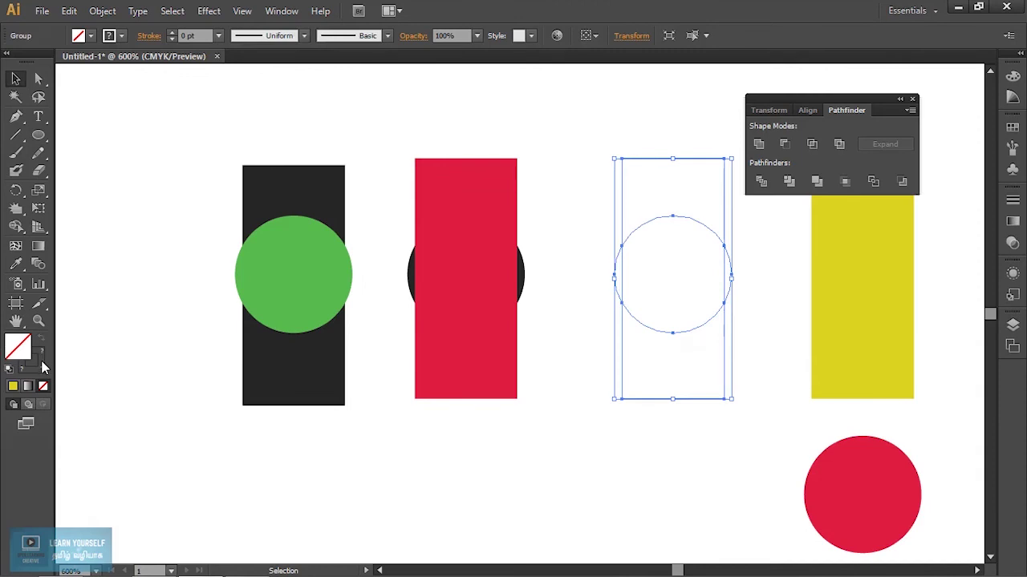
Give the outlines a #191919 stroke at 1 pt, then move the red circle onto the yellow rectangle.
double_click(41, 365)
left_click(595, 426)
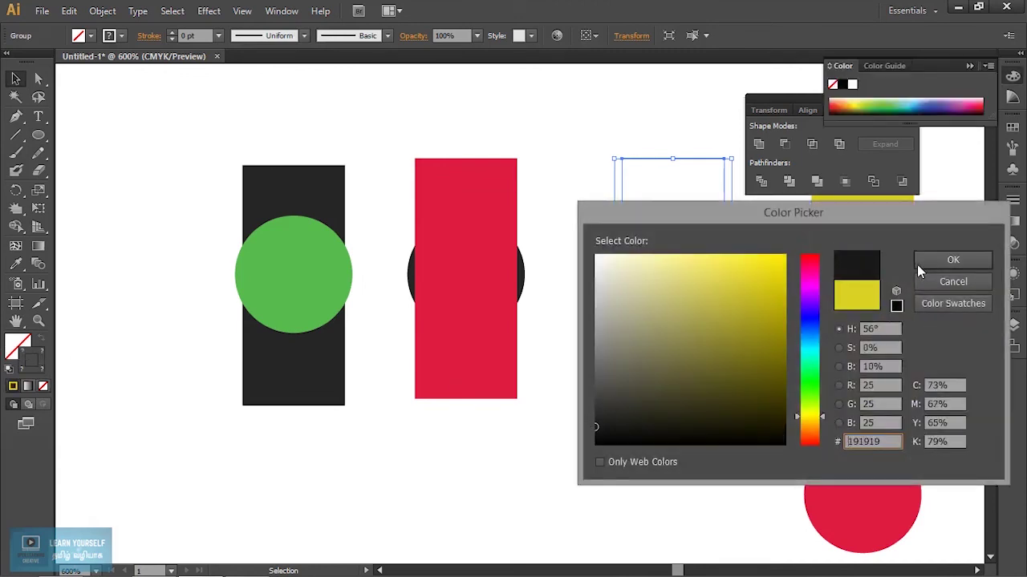
left_click(918, 267)
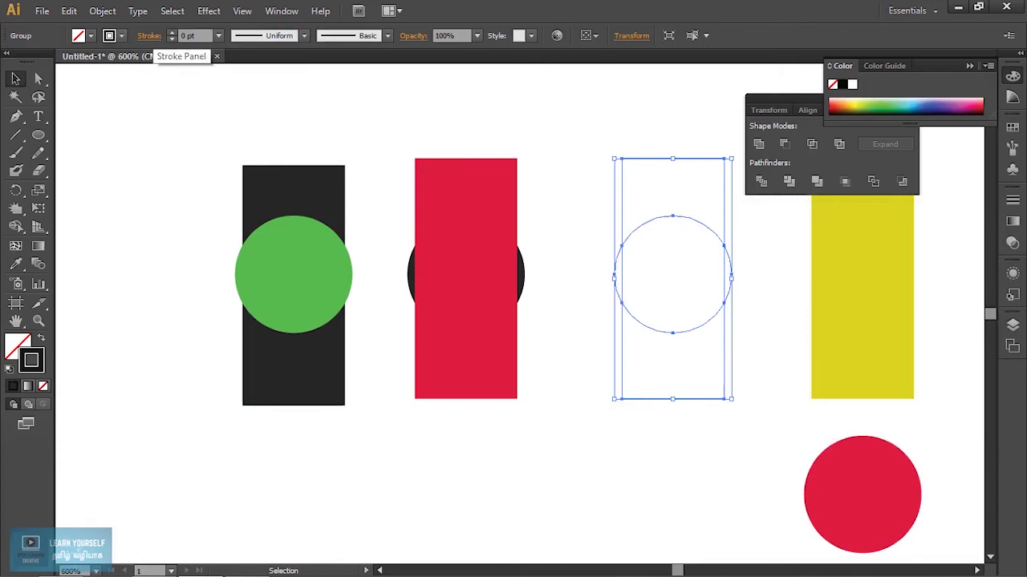
left_click(170, 32)
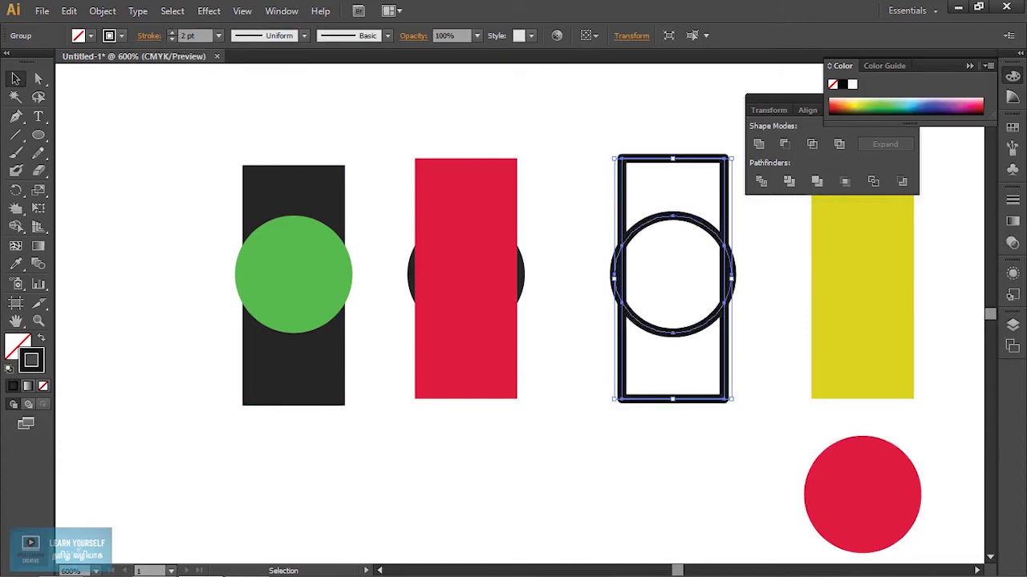
left_click(171, 39)
key("ctrl+shift+a")
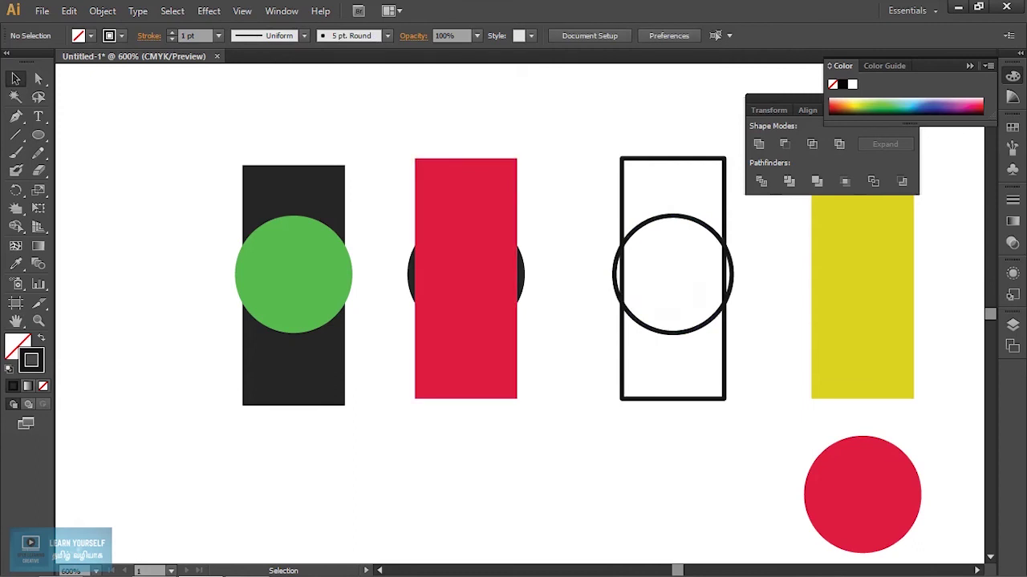
left_click_drag(878, 527, 878, 284)
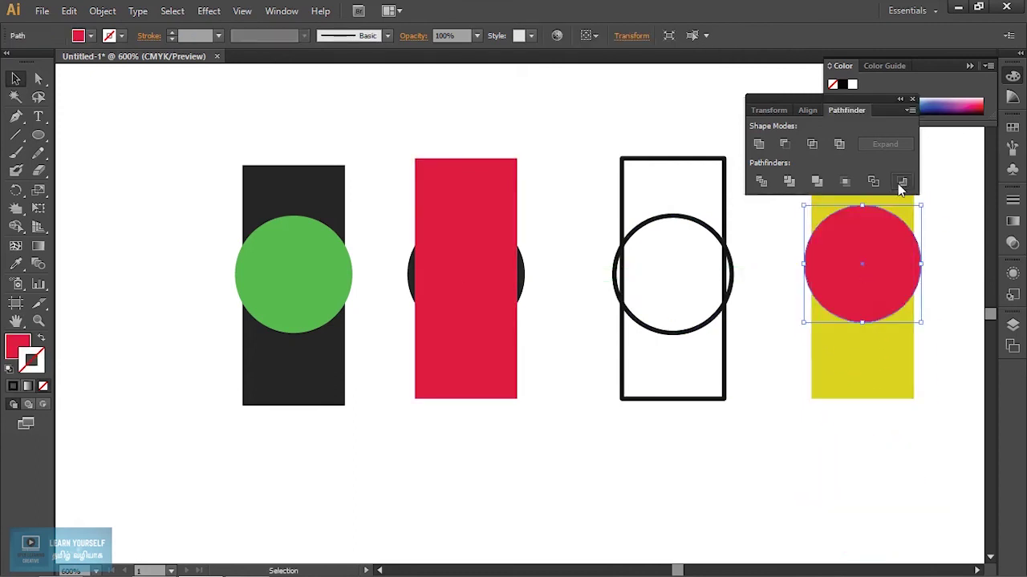
Subtract the yellow rectangle from the red circle with Minus Back, leaving two red slivers.
left_click_drag(946, 433, 807, 305)
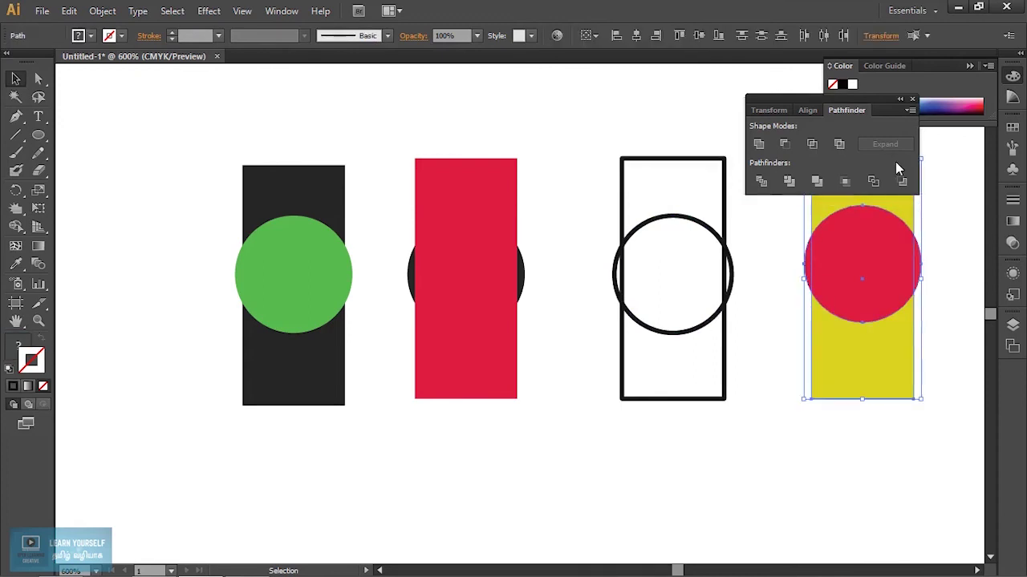
left_click(903, 183)
left_click(874, 336)
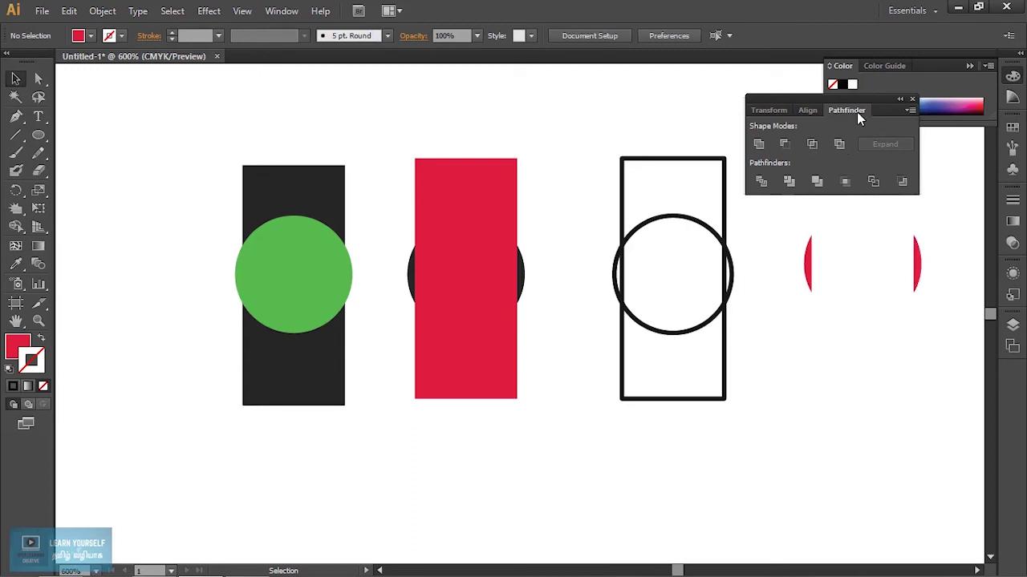
left_click_drag(857, 101, 676, 70)
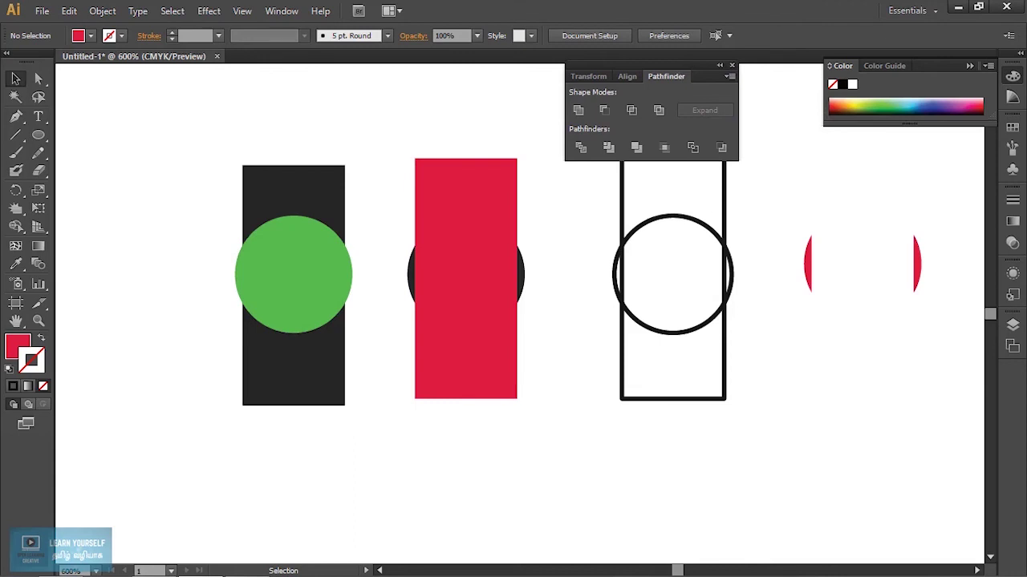
Move the red slivers lower on the artboard and isolate the group to select the left sliver.
left_click_drag(569, 363, 866, 472)
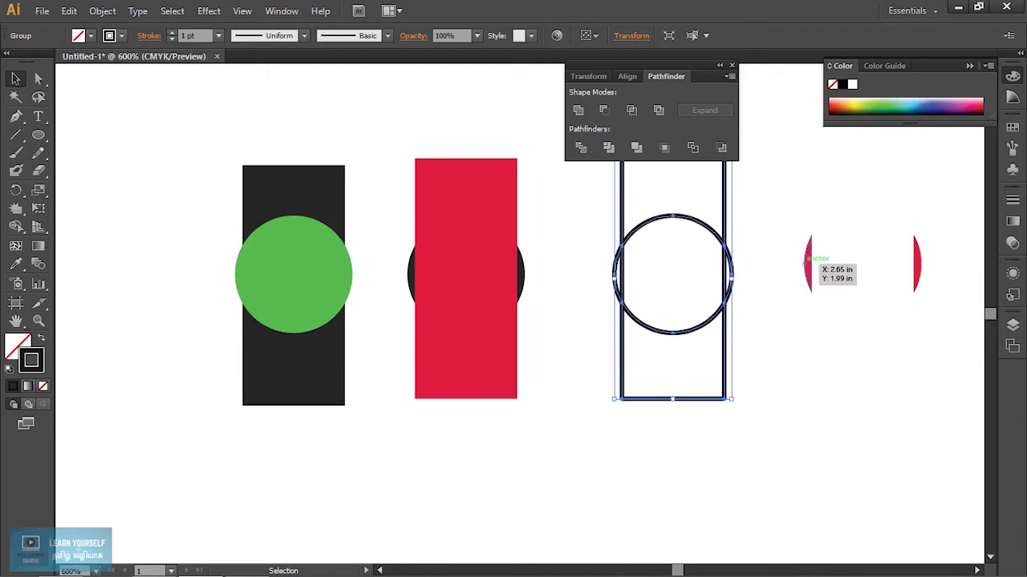
left_click(826, 269)
left_click_drag(808, 257, 804, 358)
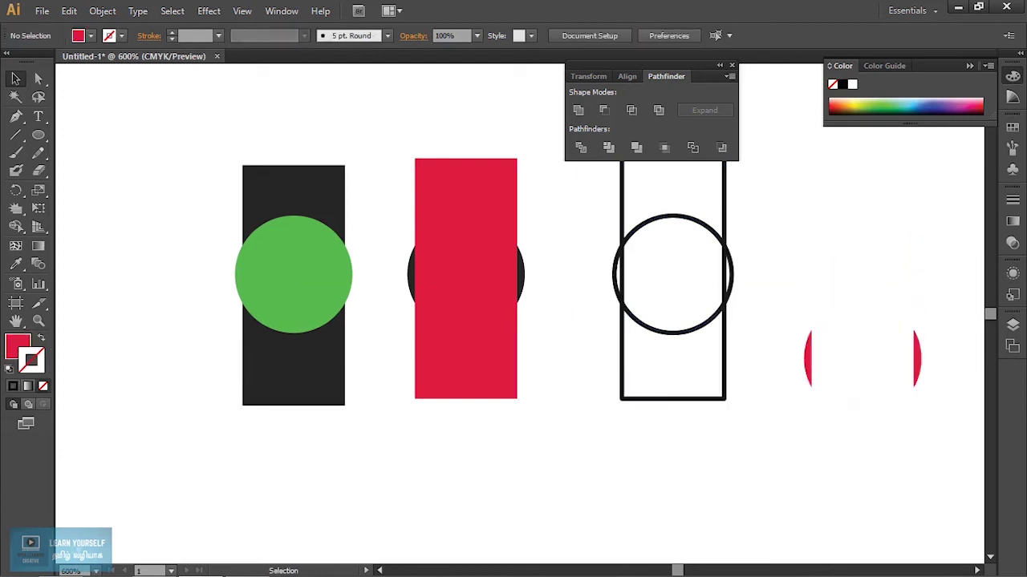
double_click(818, 357)
left_click(809, 357)
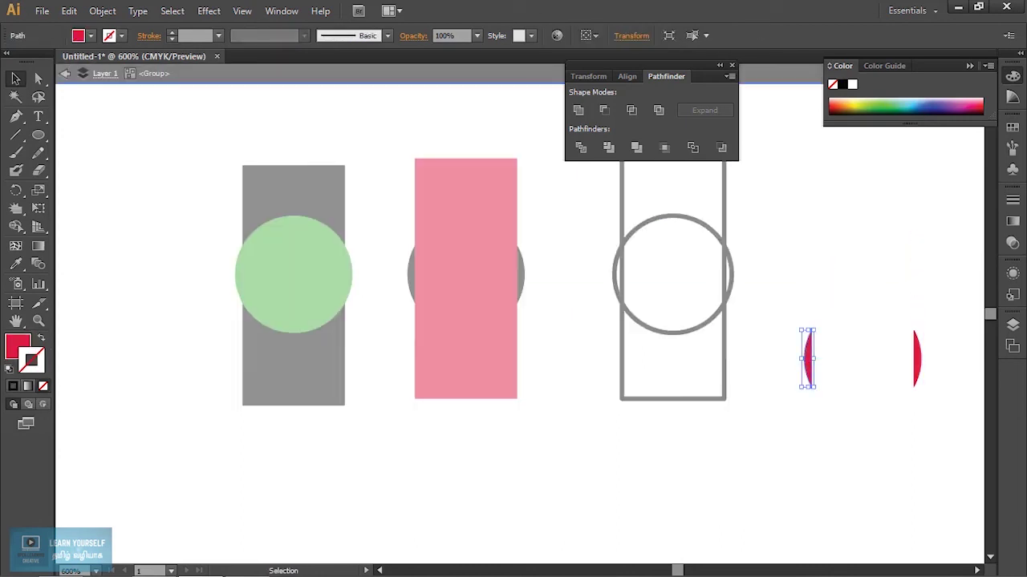
Show the perspective grid with Shift+P and leave isolation mode with Esc.
key("shift+p")
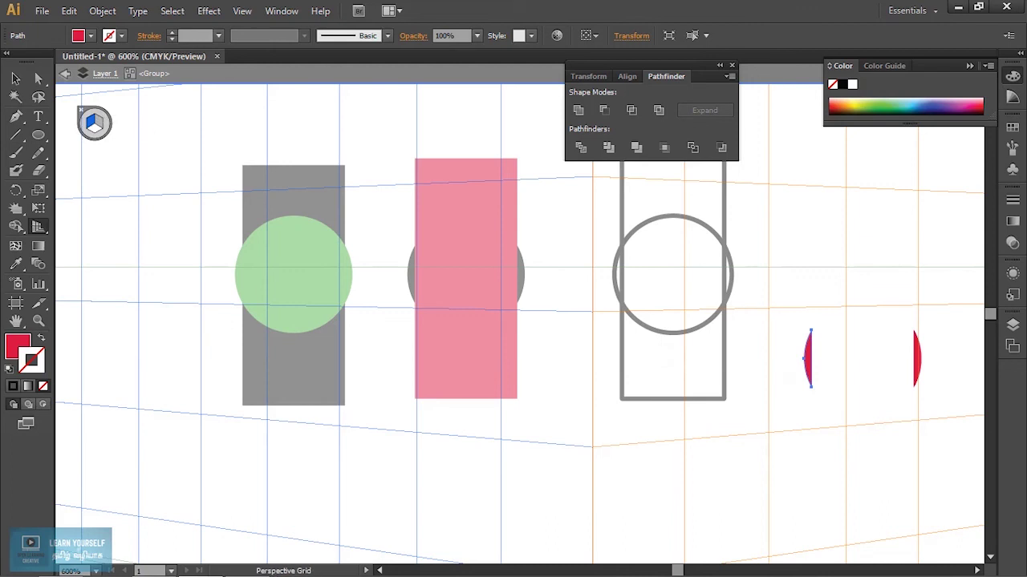
key("Escape")
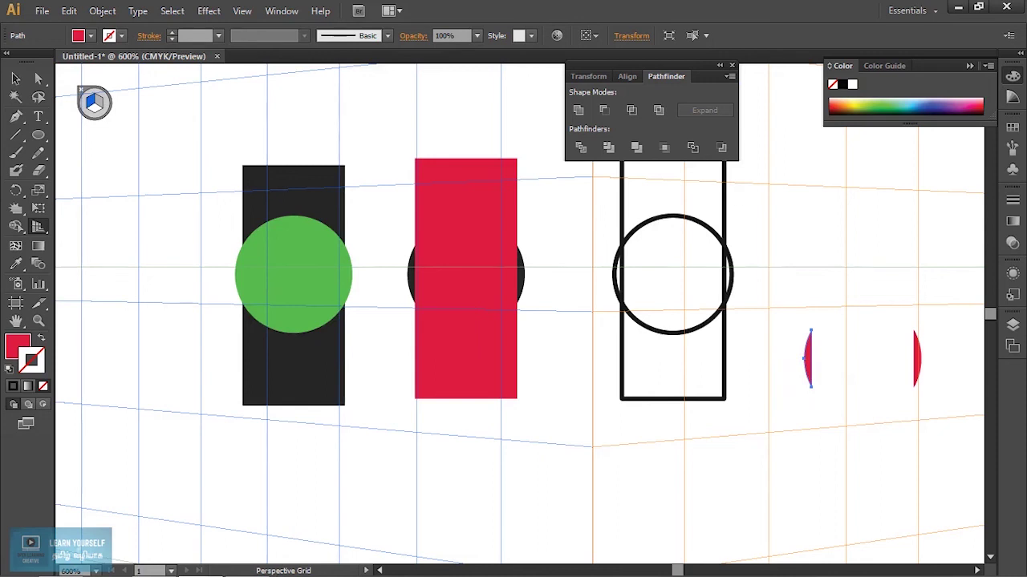